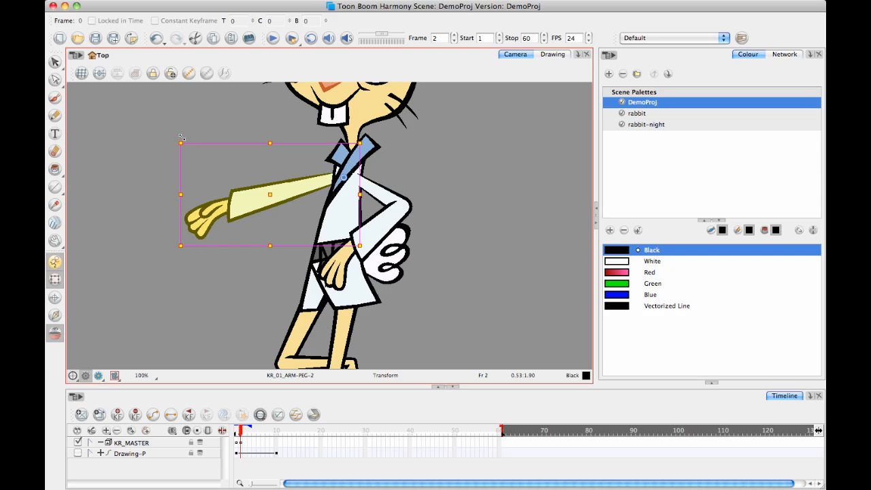
On frame 2, rotate the rabbit's outstretched arm upward into a raised pose and shift it slightly up at the shoulder.
drag(170, 137, 197, 41)
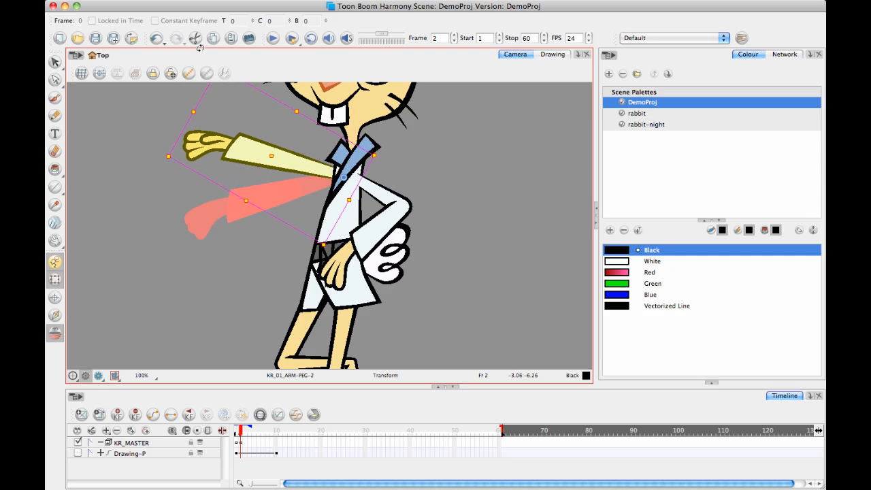
drag(297, 161, 287, 149)
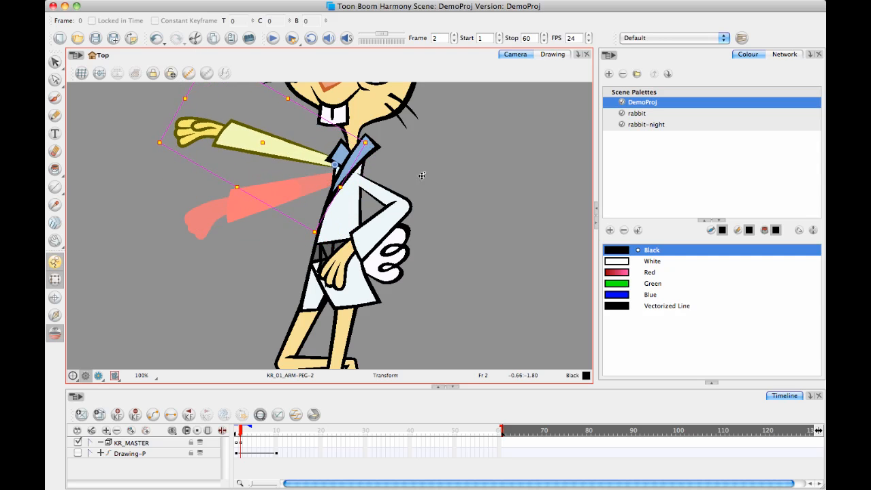
key(space)
drag(216, 222, 201, 241)
drag(240, 432, 242, 434)
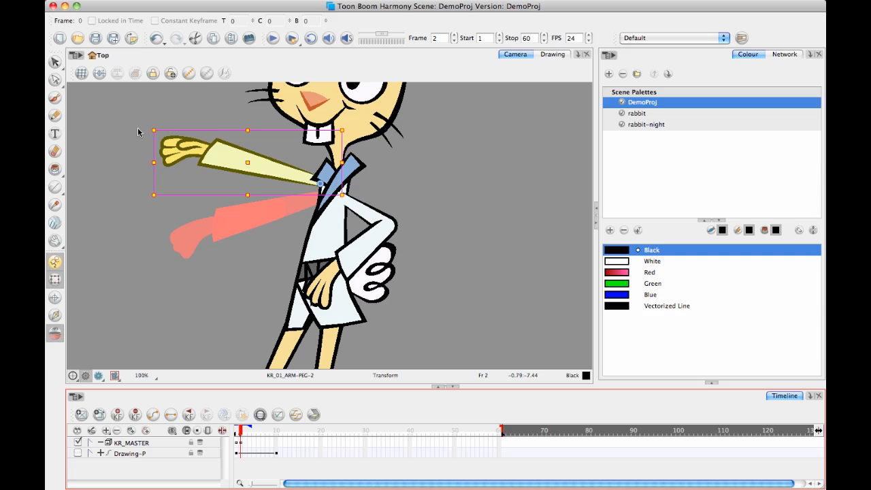
drag(146, 129, 154, 99)
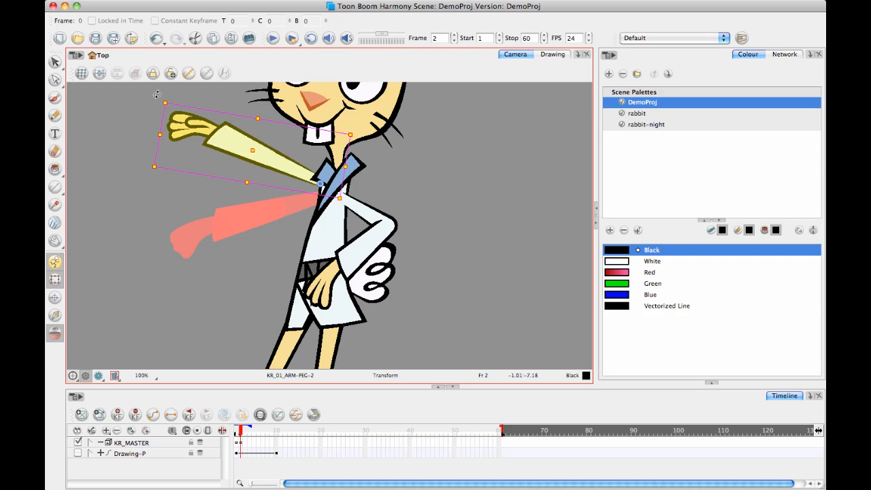
drag(156, 94, 164, 82)
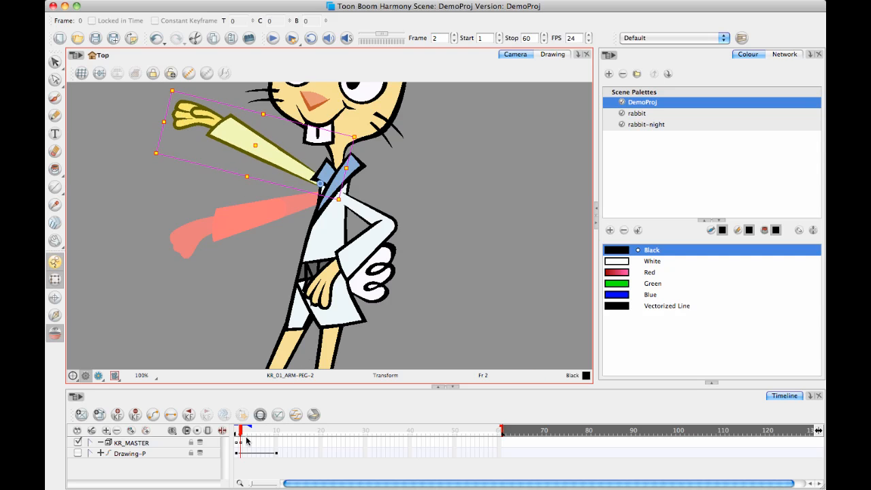
Move KR_MASTER's raised-arm keyframe from frame 2 to frame 3 and add a keyframe on frame 2.
click(237, 444)
click(254, 443)
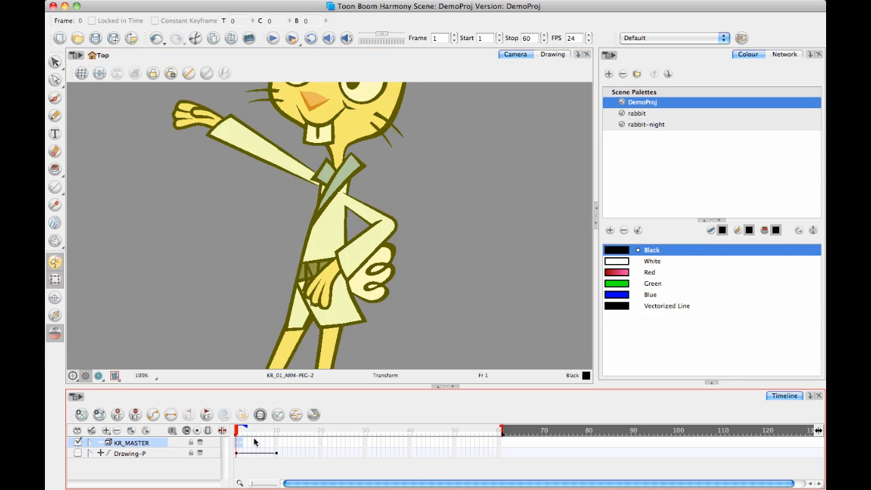
click(237, 444)
click(241, 444)
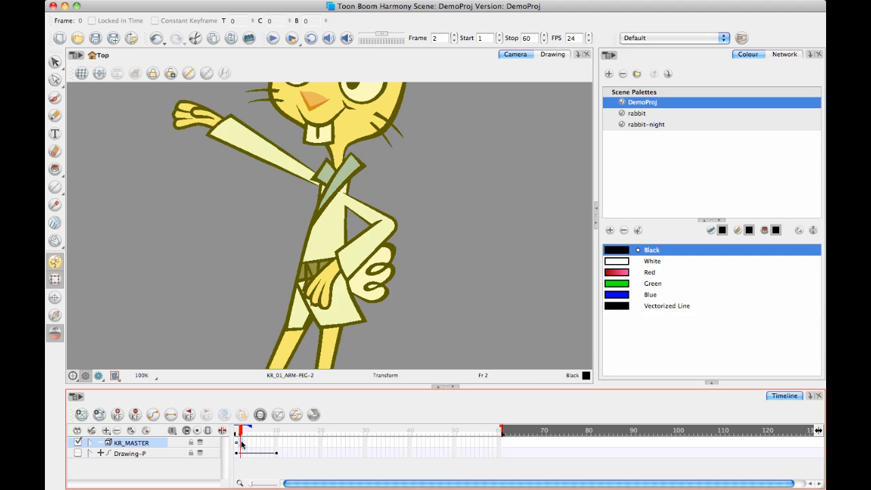
click(245, 449)
click(241, 447)
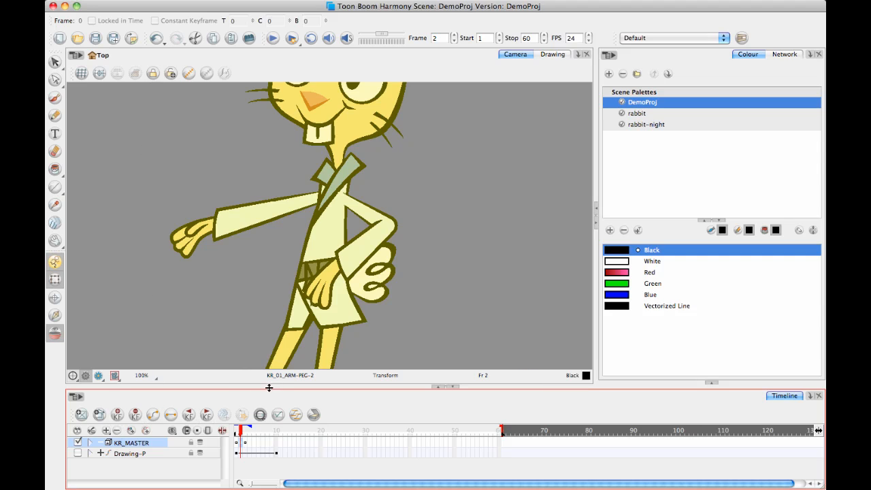
On frame 2, rotate the forearm and hand of the outstretched arm slightly downward at the elbow.
click(237, 431)
click(302, 196)
key(shift+b)
click(282, 228)
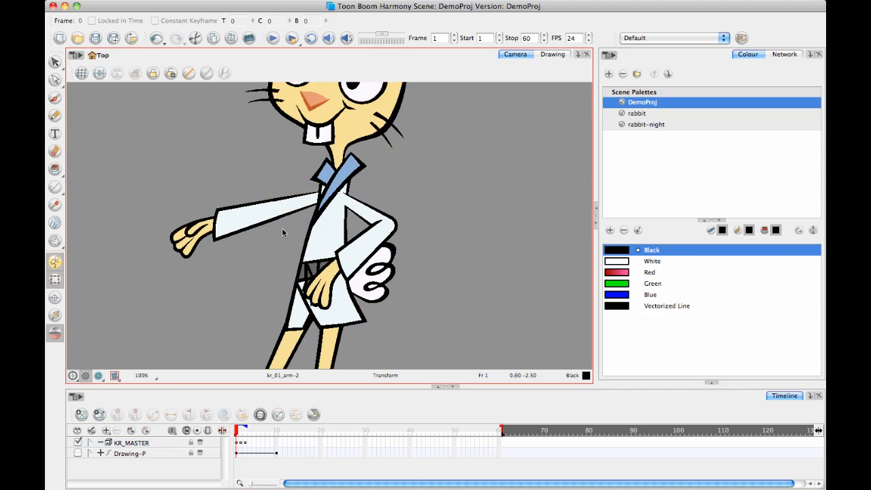
click(301, 204)
key(b)
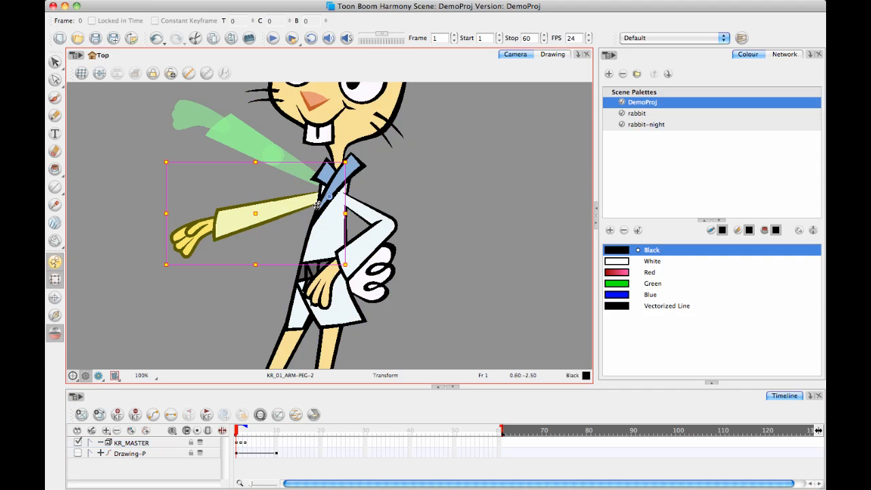
click(240, 432)
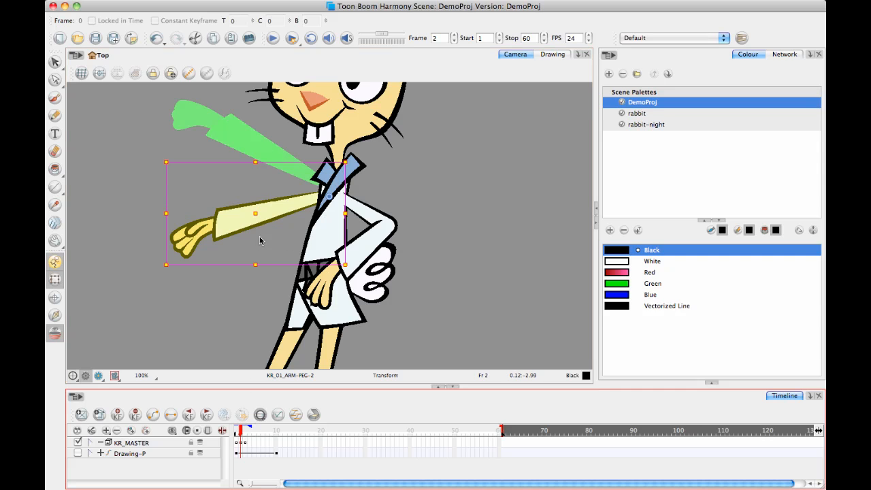
click(252, 217)
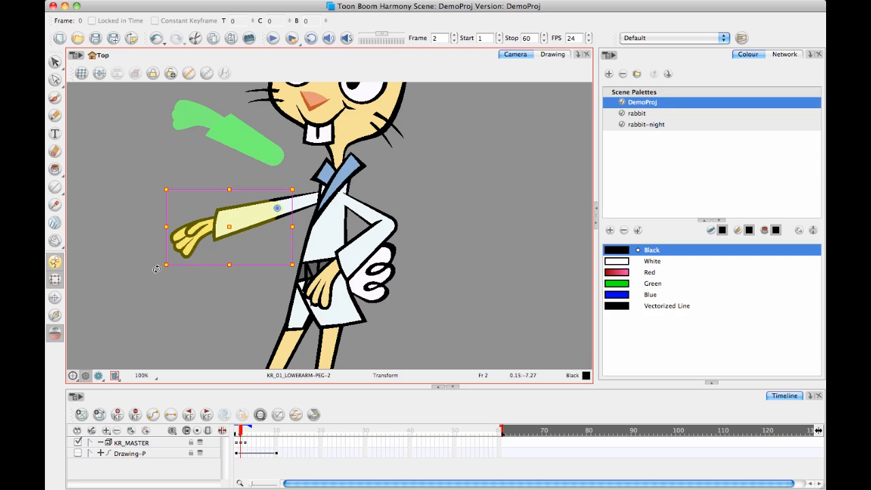
drag(157, 269, 169, 299)
Select the whole outstretched arm through its parent peg and rotate it slightly upward at the shoulder on frame 2.
click(316, 204)
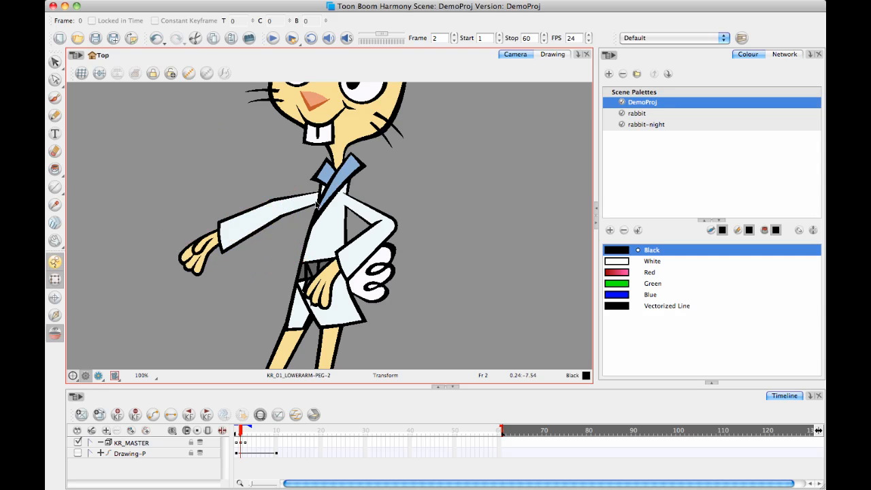
click(330, 202)
key(b)
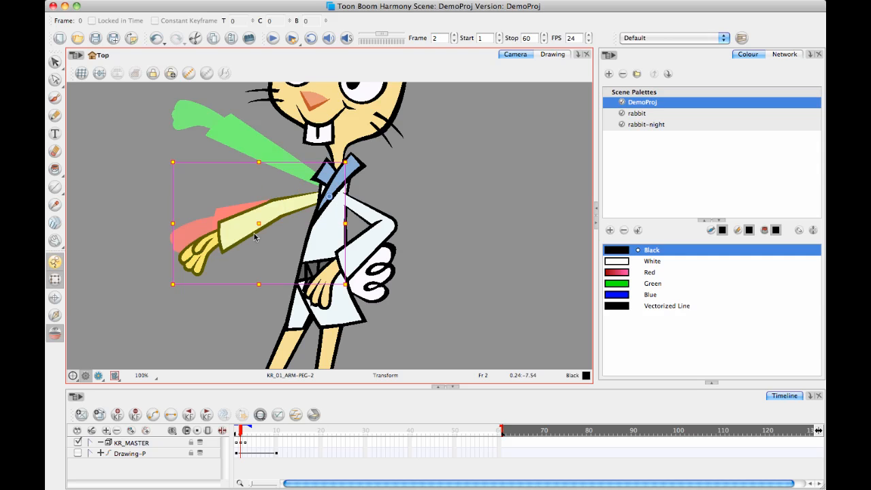
drag(161, 289, 155, 252)
click(177, 291)
Lower the forearm and hand a little more on frame 2 and check the pose against frame 1.
click(237, 205)
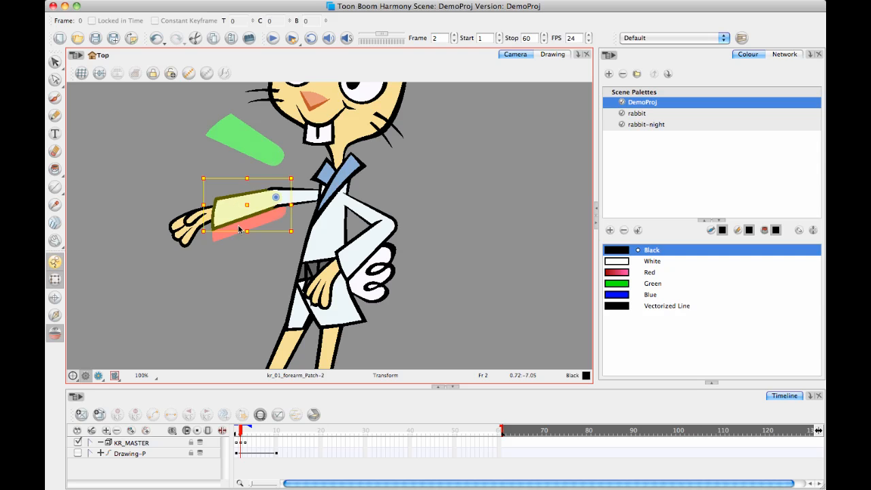
key(b)
drag(155, 261, 162, 274)
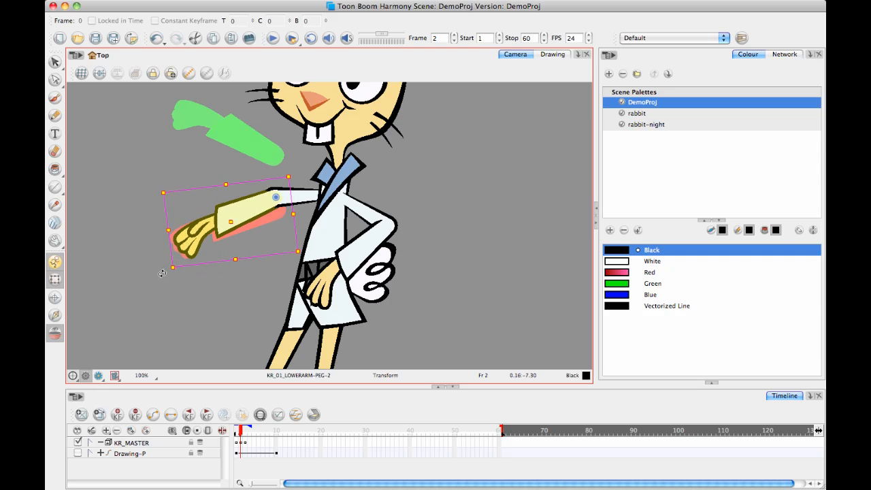
click(194, 280)
click(236, 433)
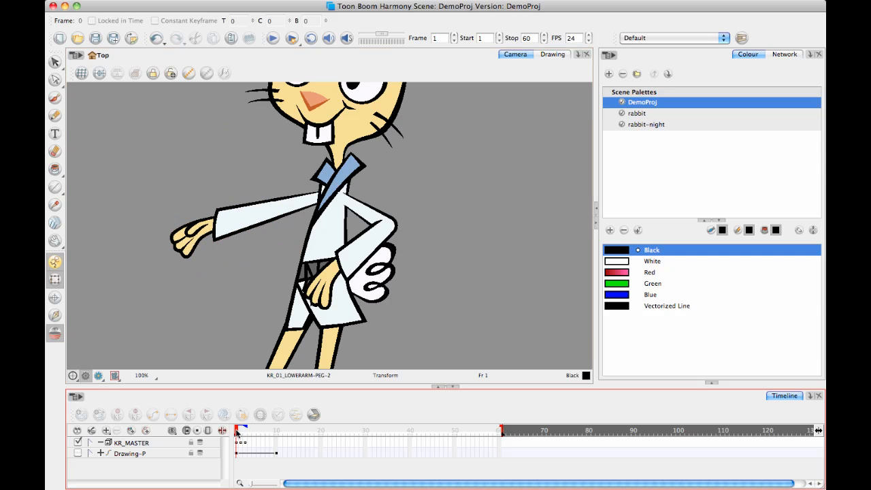
mouse_move(237, 432)
mouse_down()
mouse_move(245, 432)
mouse_move(222, 432)
mouse_move(247, 434)
mouse_move(221, 434)
mouse_move(241, 434)
mouse_up()
click(241, 444)
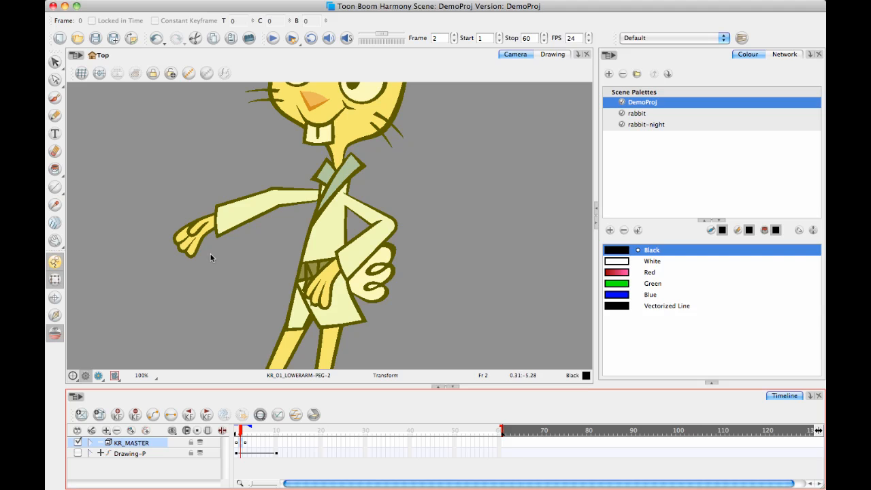
mouse_move(239, 432)
mouse_down()
mouse_move(247, 431)
mouse_move(236, 432)
mouse_up()
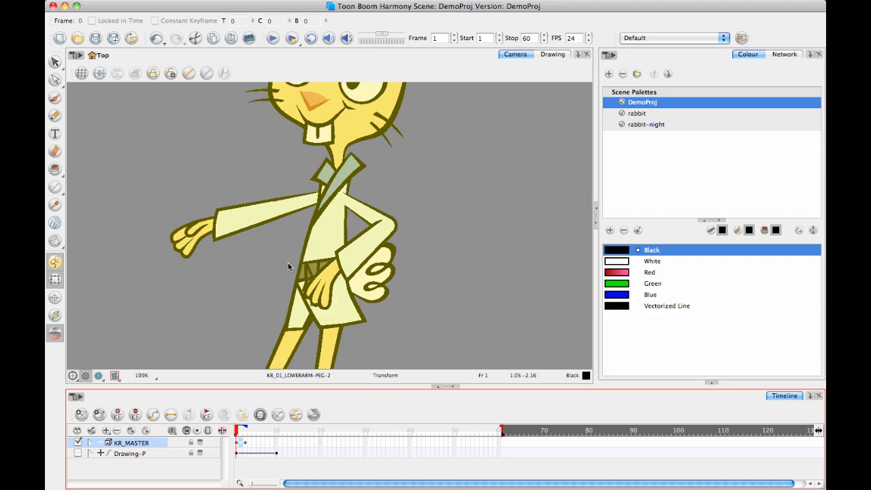
Review the poses on frames 2 and 3, and move KR_MASTER's raised-arm keyframe from frame 3 to frame 4.
click(245, 433)
click(241, 446)
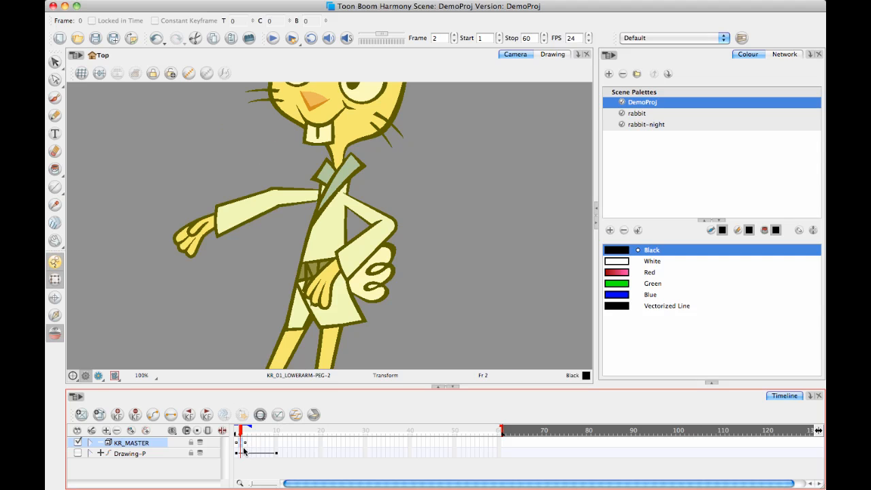
click(246, 444)
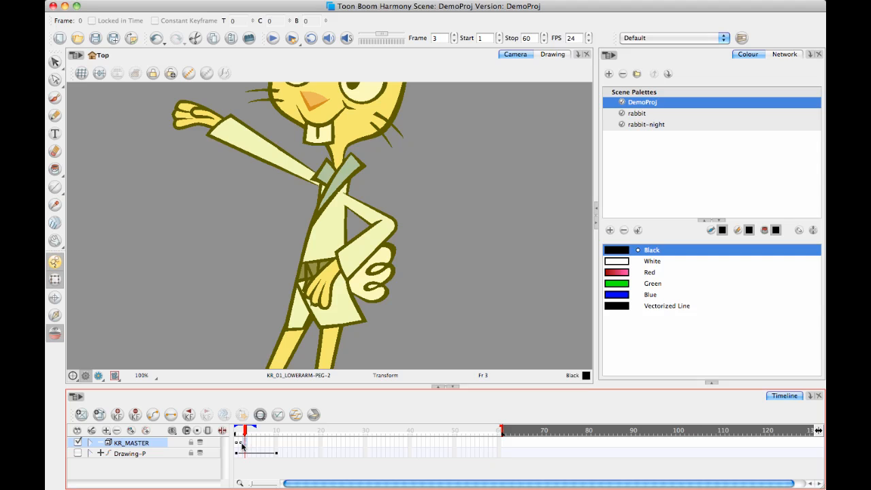
click(241, 446)
click(246, 446)
click(251, 452)
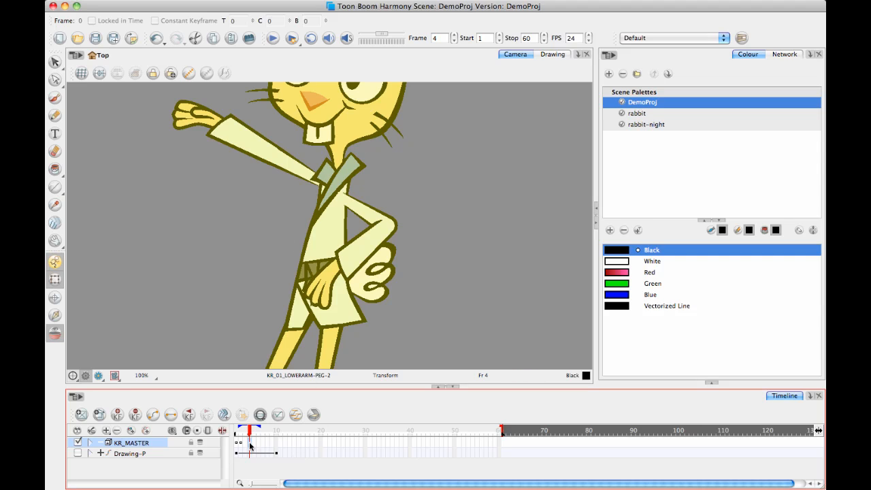
click(277, 446)
click(248, 443)
click(247, 444)
Interpolate the motion from frame 2 to frame 4 and add an in-between keyframe on frame 3.
click(239, 445)
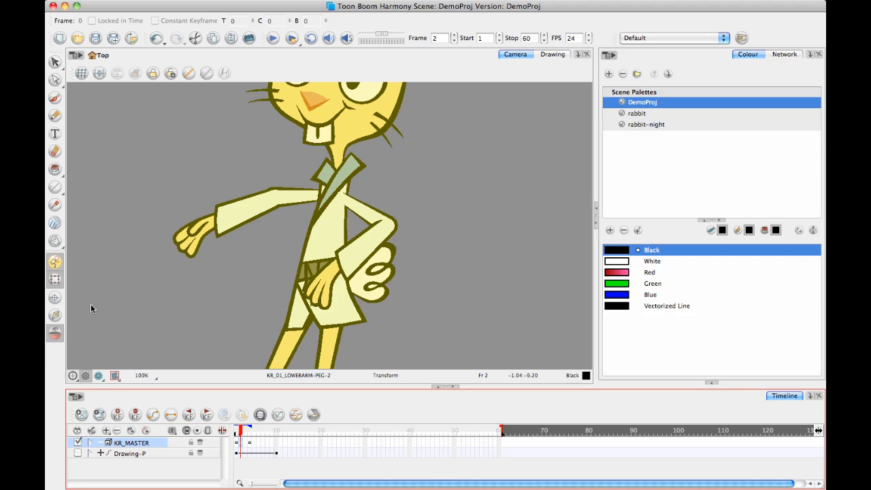
click(245, 434)
mouse_move(245, 433)
mouse_down()
mouse_move(238, 438)
mouse_move(250, 439)
mouse_move(235, 439)
mouse_move(246, 446)
mouse_up()
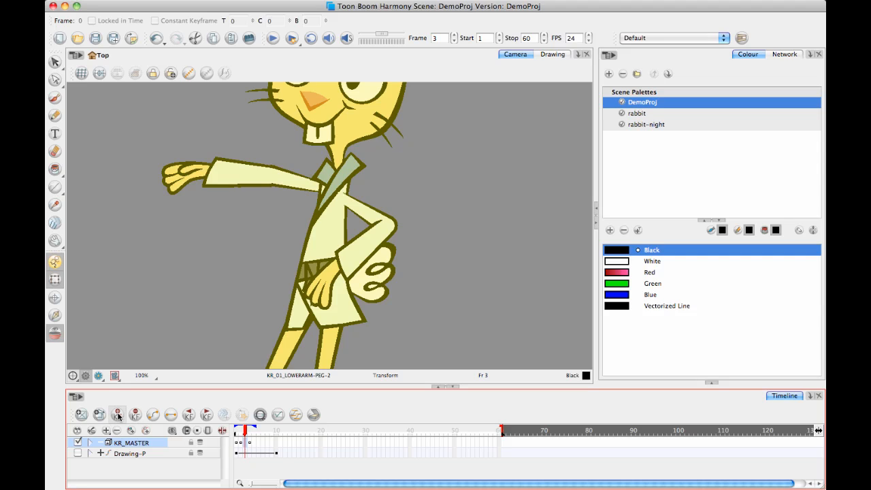
Shift KR_MASTER's keyframes on frames 3 and 4 to frames 4 and 5, and add a new interpolated keyframe on frame 3.
click(249, 446)
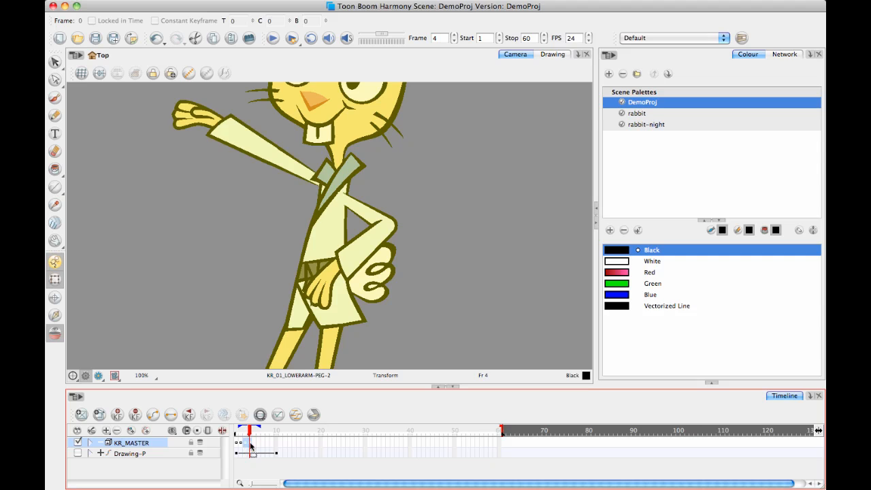
click(254, 445)
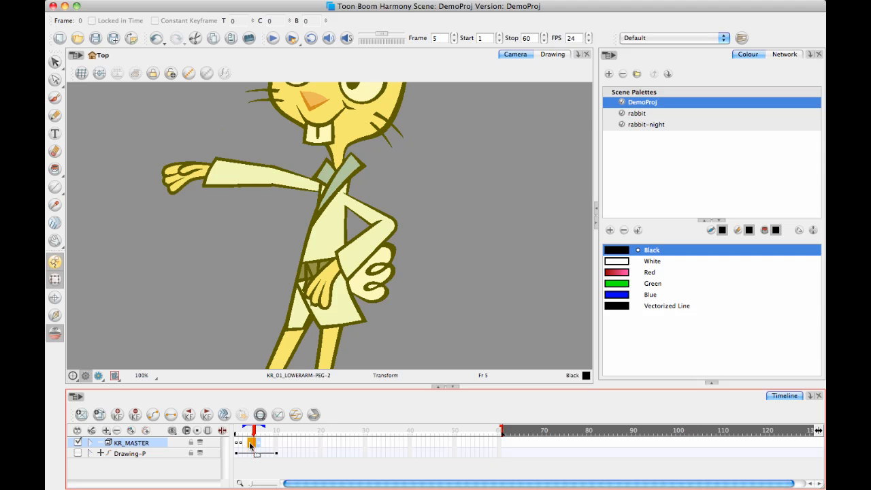
click(250, 445)
click(254, 444)
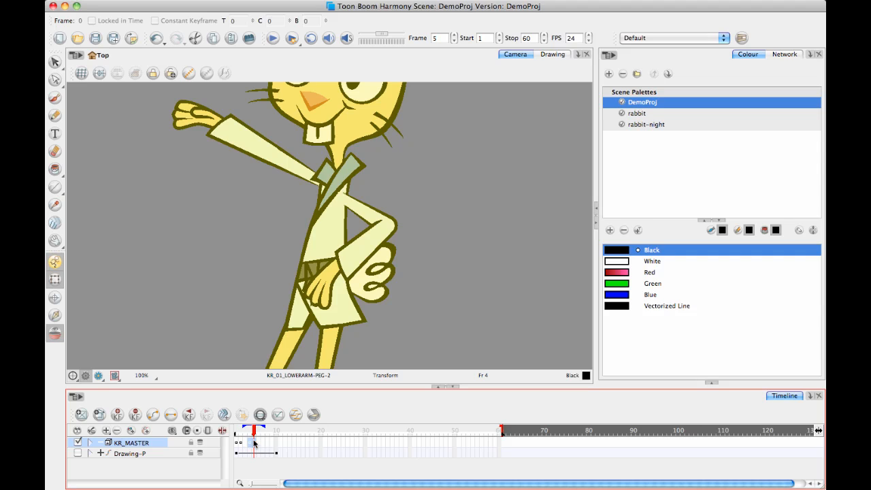
click(240, 446)
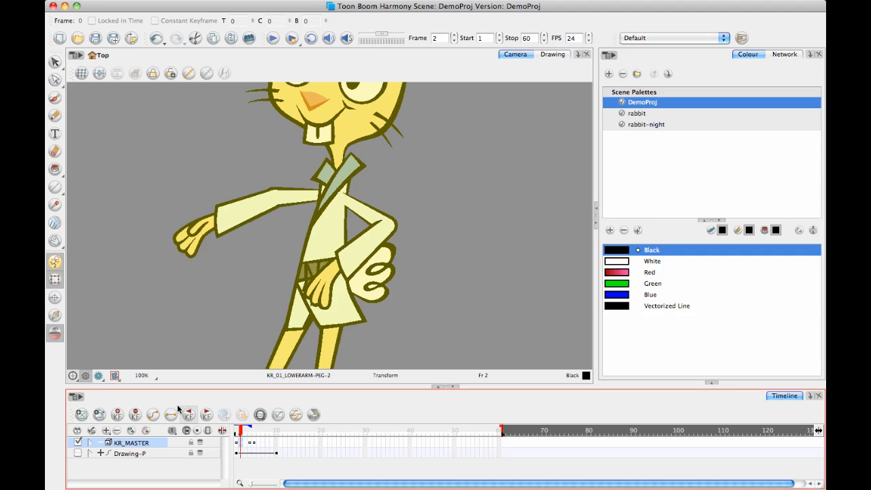
drag(239, 435, 247, 436)
click(244, 446)
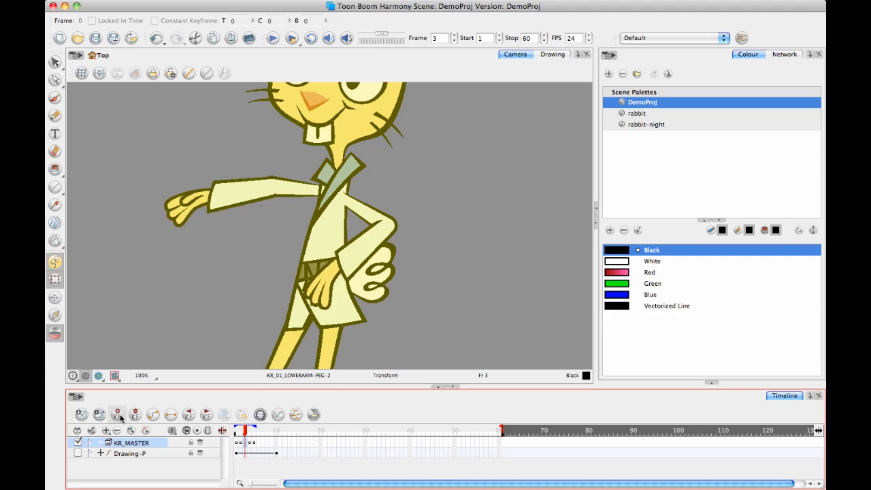
Shift the keyframes on frames 3 to 5 to frames 4 to 6, add an interpolated keyframe on frame 3, and review the opening frames.
click(254, 444)
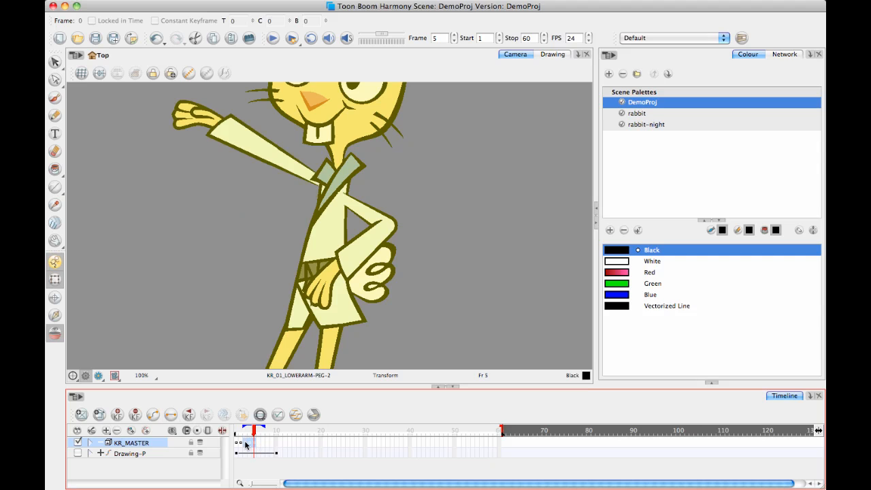
drag(250, 446, 255, 446)
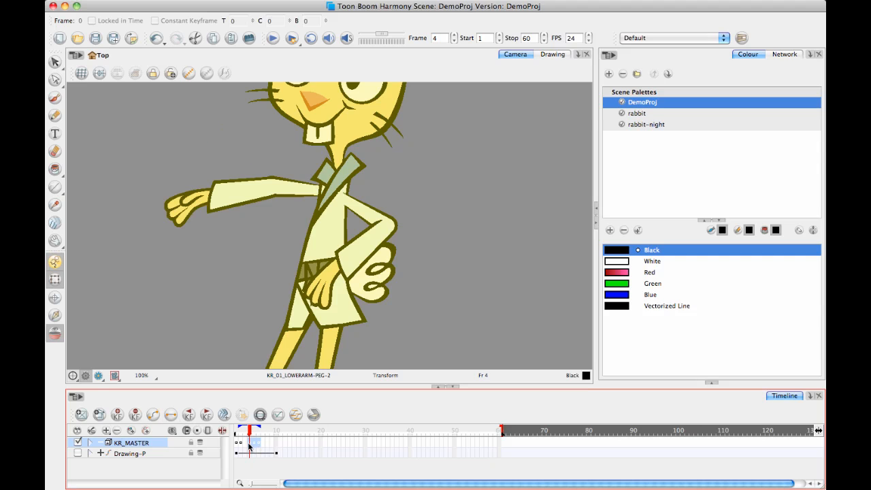
click(241, 445)
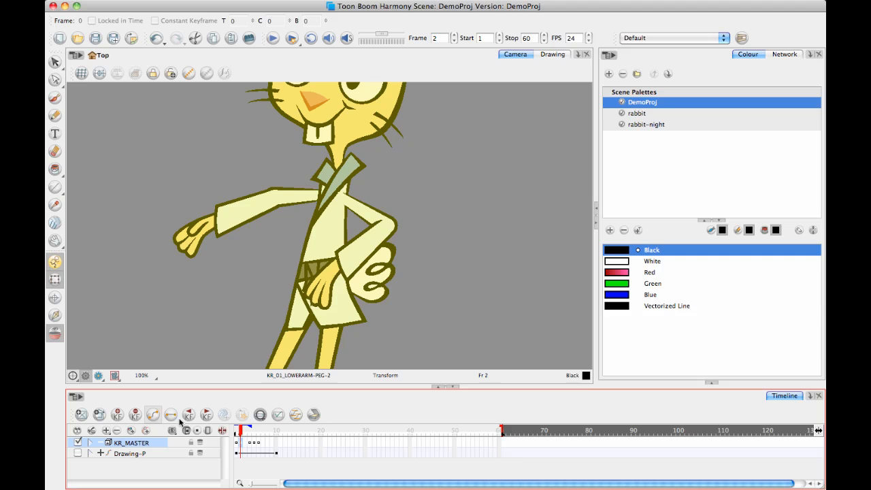
click(245, 444)
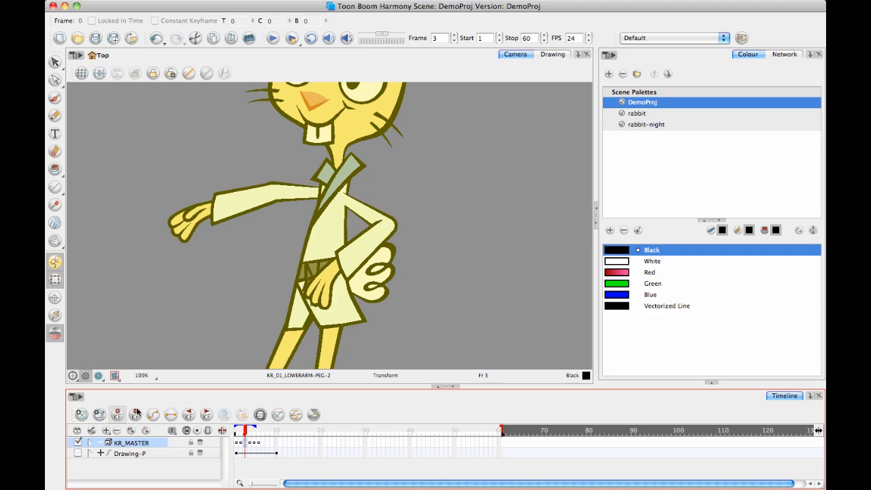
drag(245, 432, 241, 434)
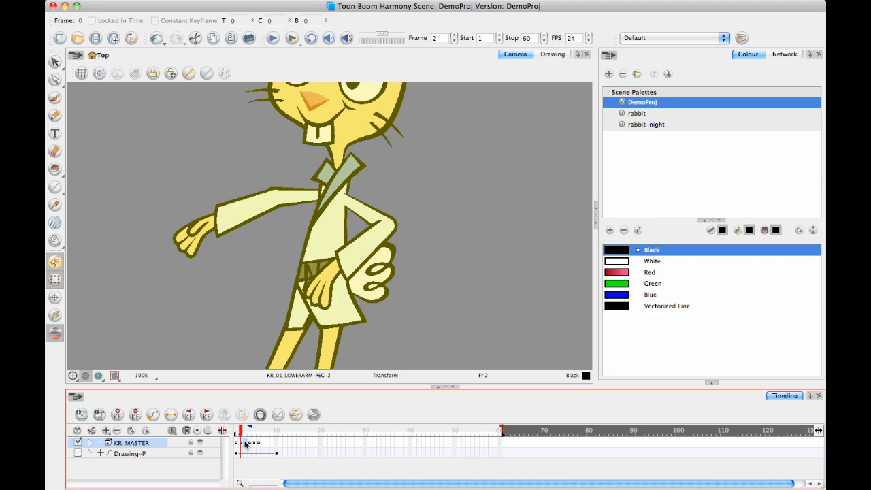
drag(241, 431, 241, 431)
mouse_move(242, 434)
mouse_down()
mouse_move(259, 430)
mouse_move(234, 433)
mouse_move(278, 431)
mouse_move(230, 433)
mouse_move(269, 433)
mouse_move(233, 441)
mouse_up()
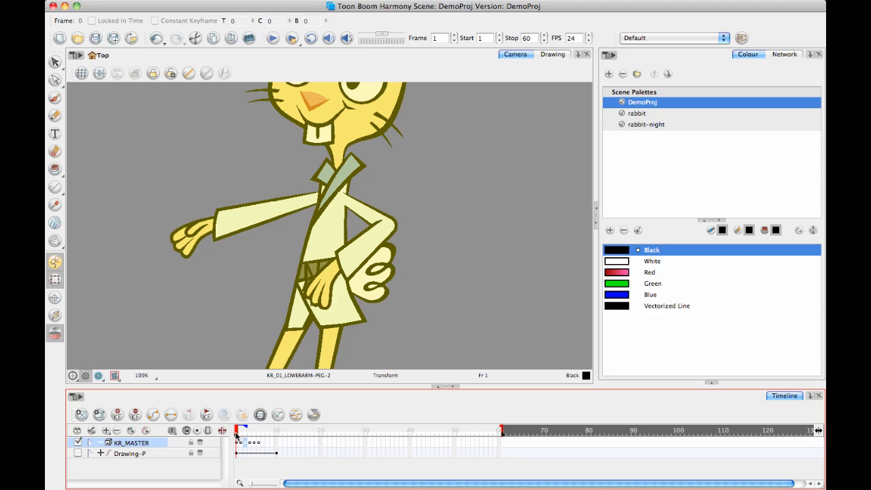
Review the arm poses on frames 1, 2 and 6, then set the playback stop frame to 6 and play the motion.
drag(236, 436, 241, 439)
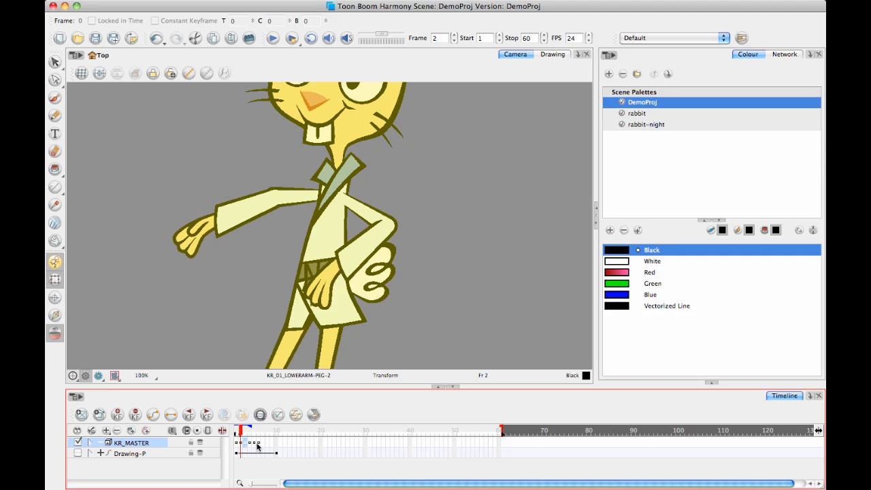
click(258, 446)
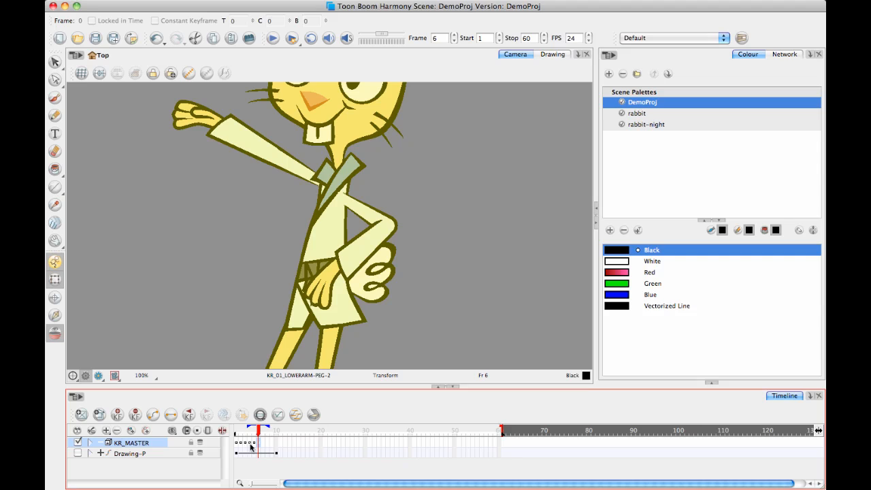
click(240, 446)
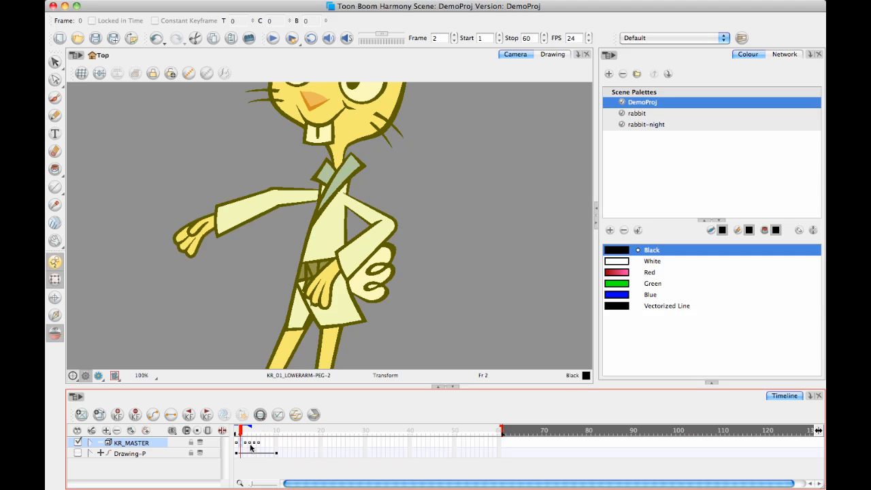
click(258, 446)
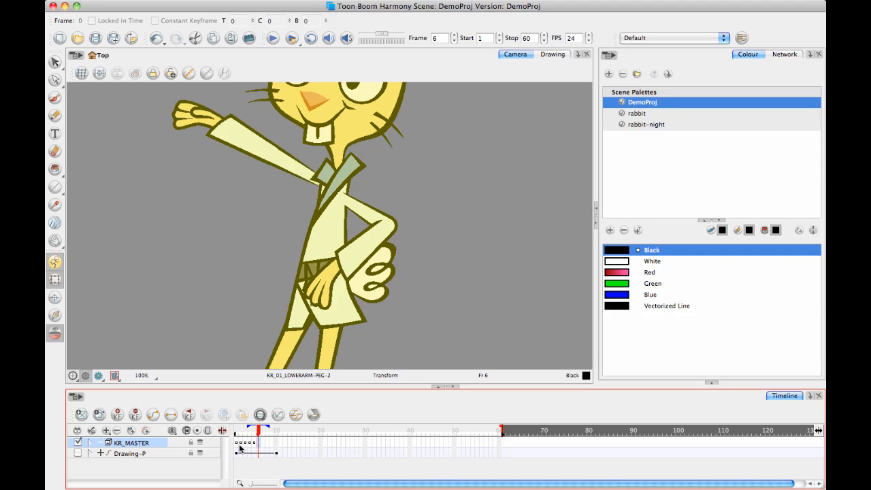
drag(259, 431, 239, 432)
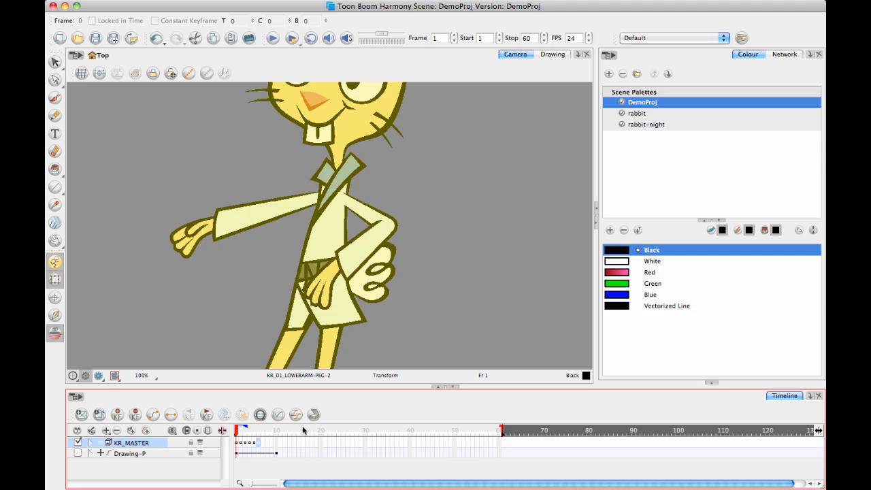
click(258, 432)
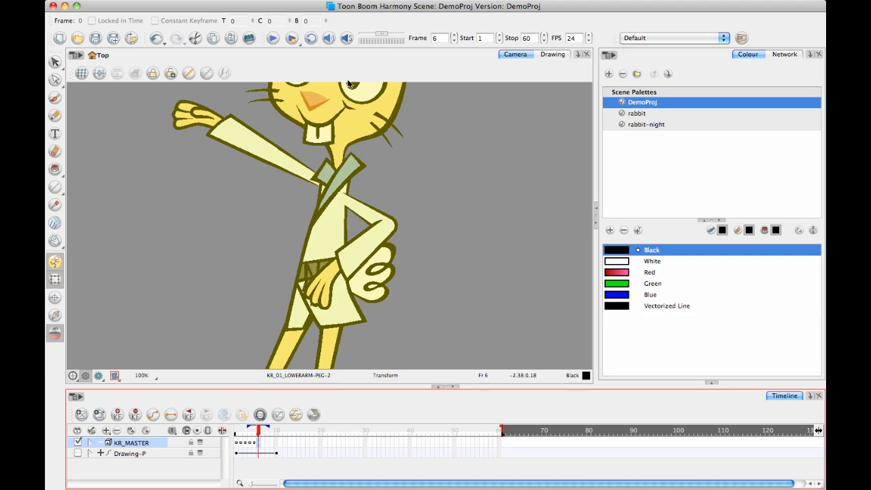
click(510, 40)
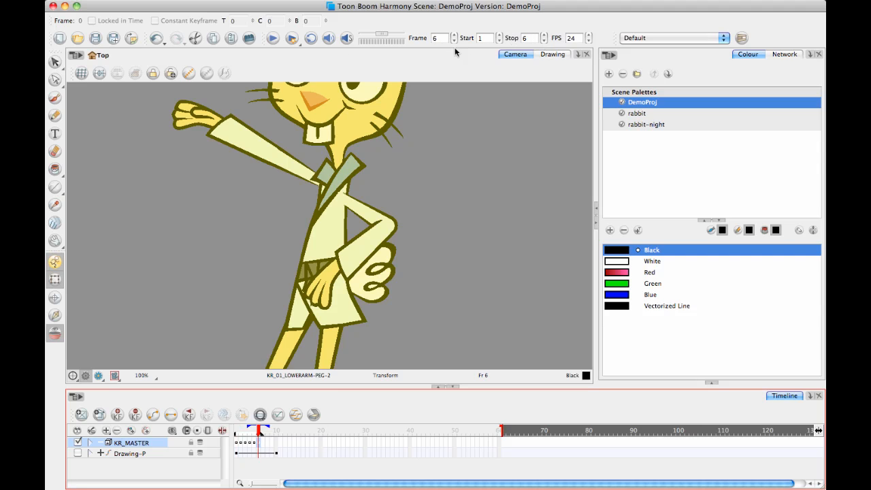
click(273, 38)
Spread KR_MASTER's keyframes on frames 3 to 6 out to frames 4, 6, 8 and 10.
drag(259, 444, 260, 443)
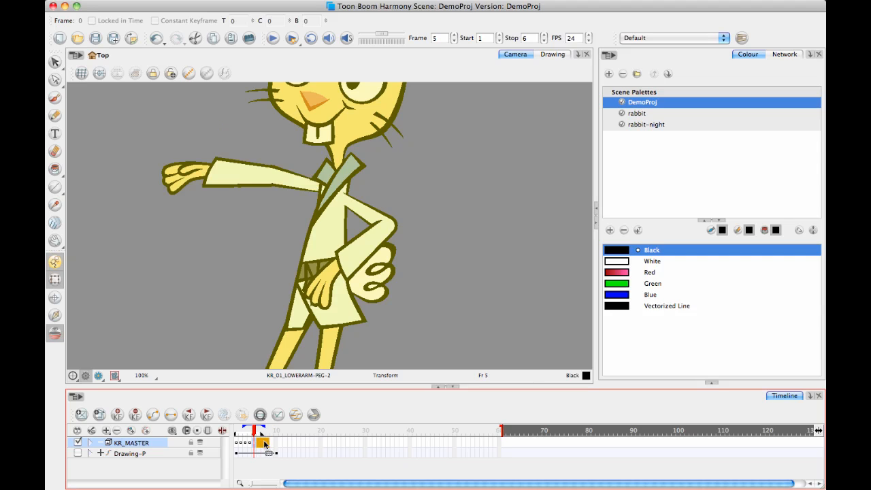
click(262, 447)
click(251, 446)
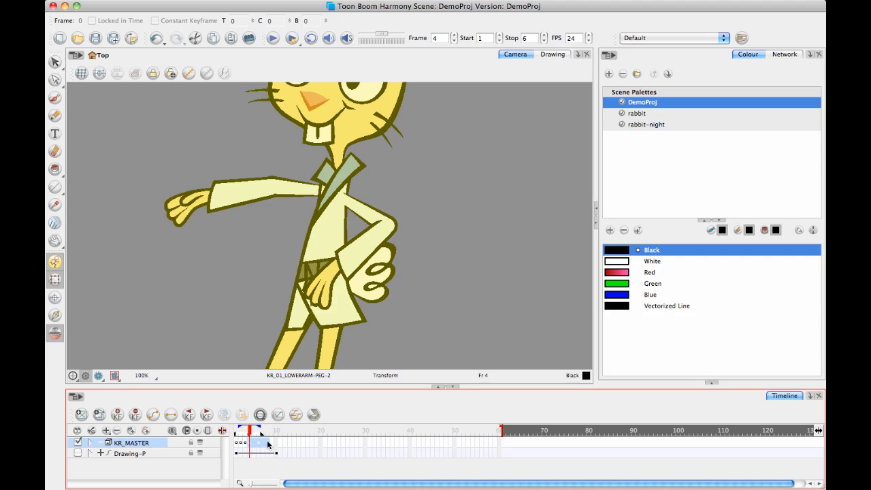
mouse_move(258, 445)
mouse_down()
mouse_move(268, 447)
mouse_move(249, 444)
mouse_move(274, 445)
mouse_move(262, 447)
mouse_move(239, 416)
mouse_move(285, 431)
mouse_move(275, 429)
mouse_up()
click(286, 451)
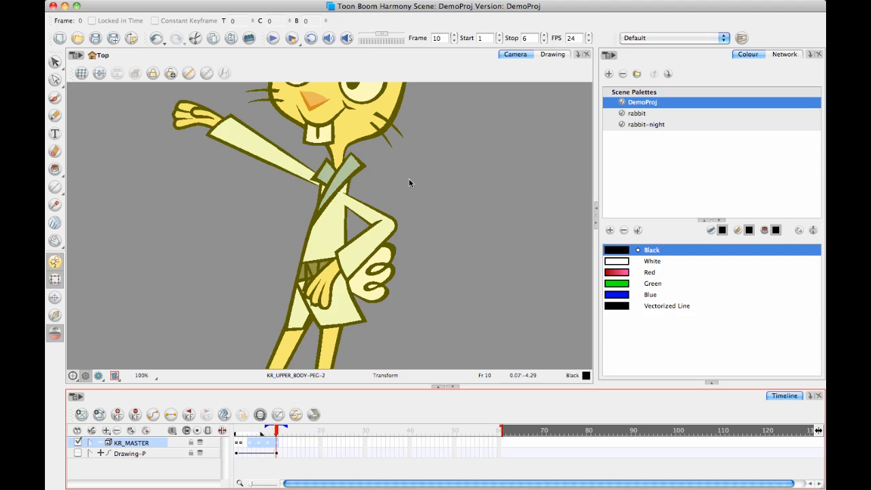
Set the playback stop frame to 10 and play the respaced arm motion several times.
click(512, 40)
click(273, 38)
click(273, 39)
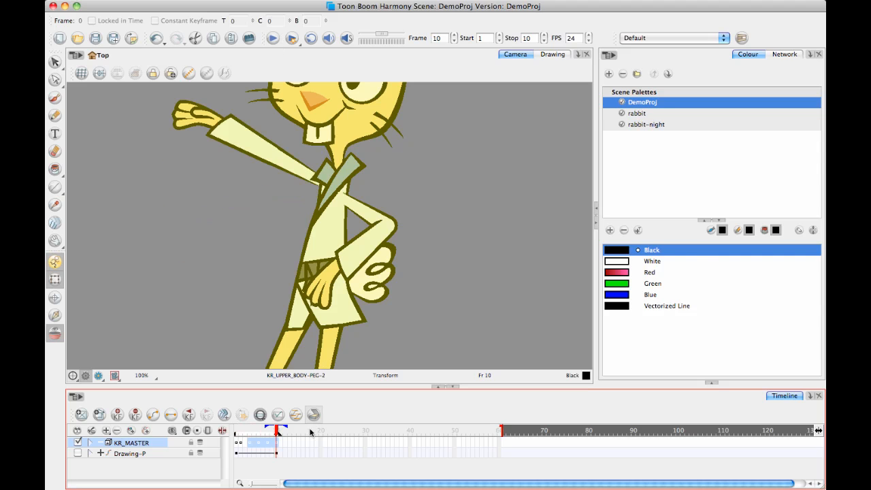
click(272, 38)
click(272, 38)
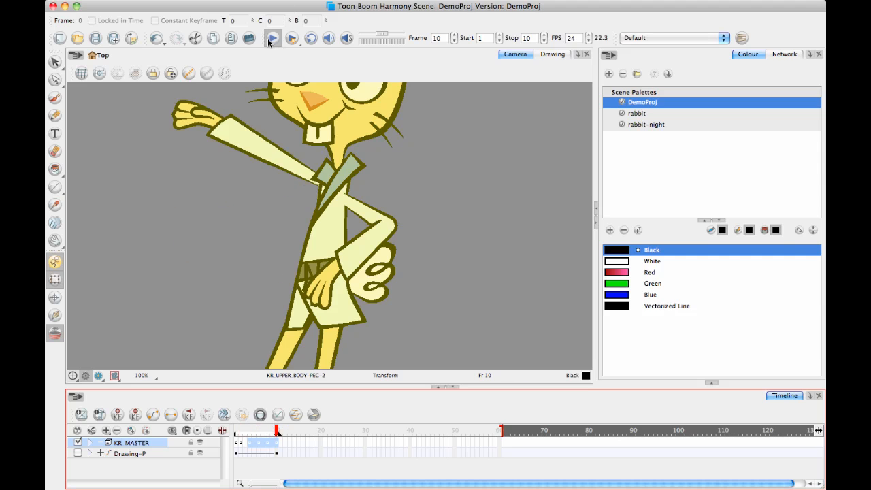
click(312, 453)
click(276, 446)
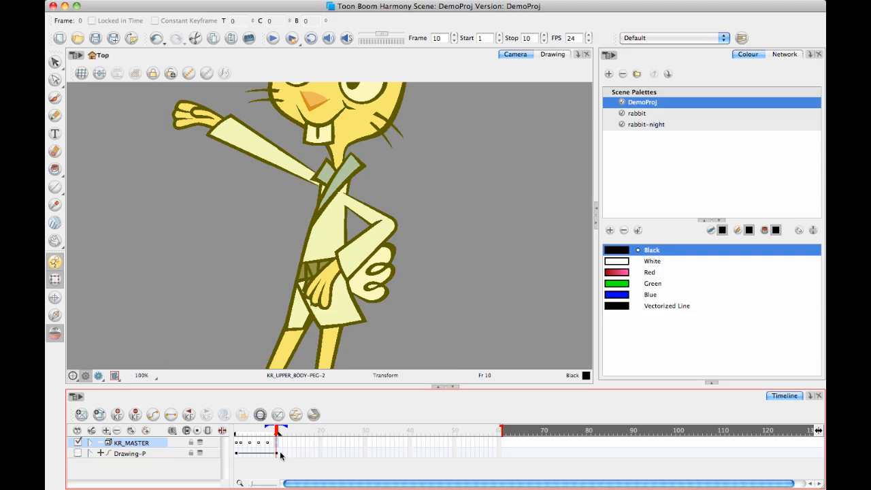
click(270, 447)
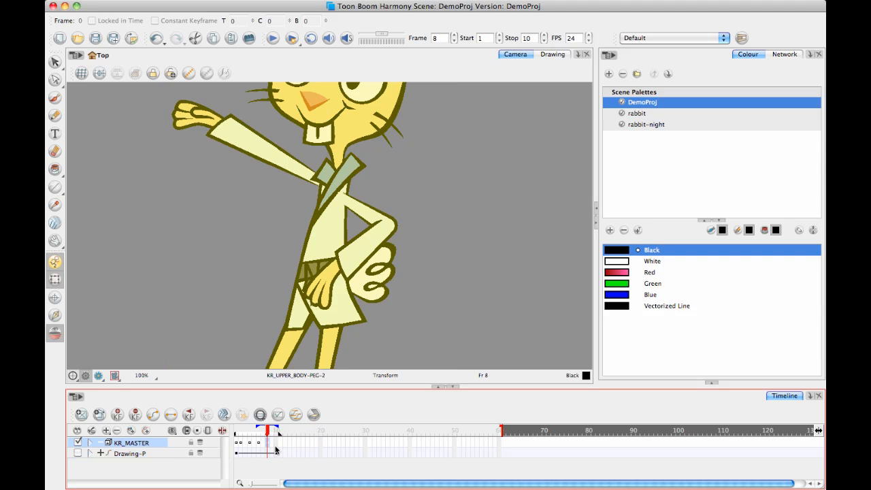
key(super+z)
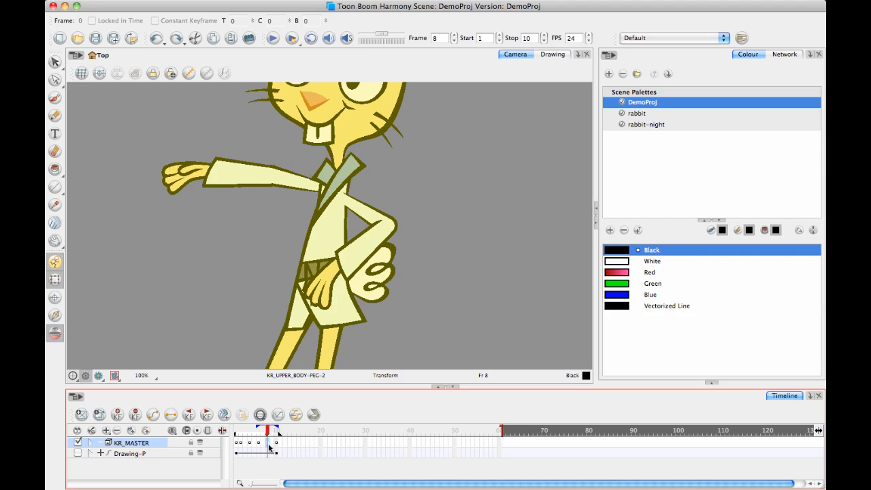
Move KR_MASTER's keyframe from frame 8 to frame 7 and its raised-arm keyframe from frame 10 to frame 8.
drag(263, 445, 263, 445)
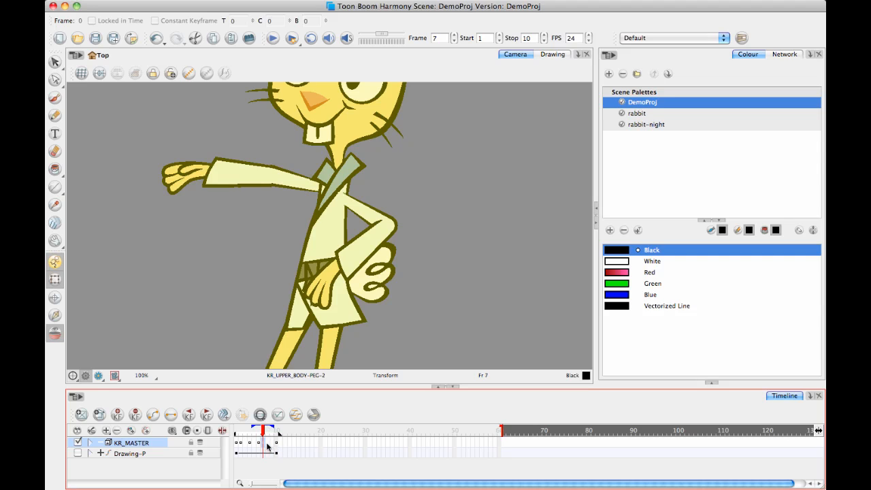
click(277, 446)
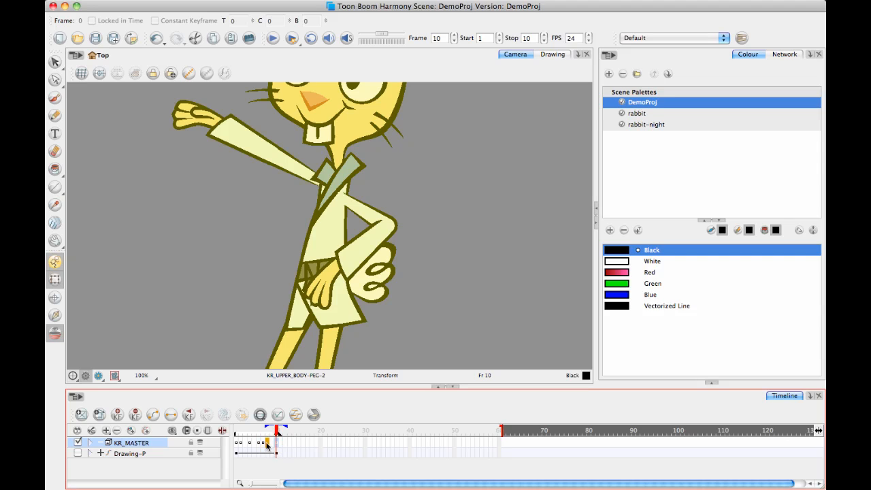
click(269, 443)
Set the playback stop frame to 8 and play the tightened arm motion several times.
click(515, 40)
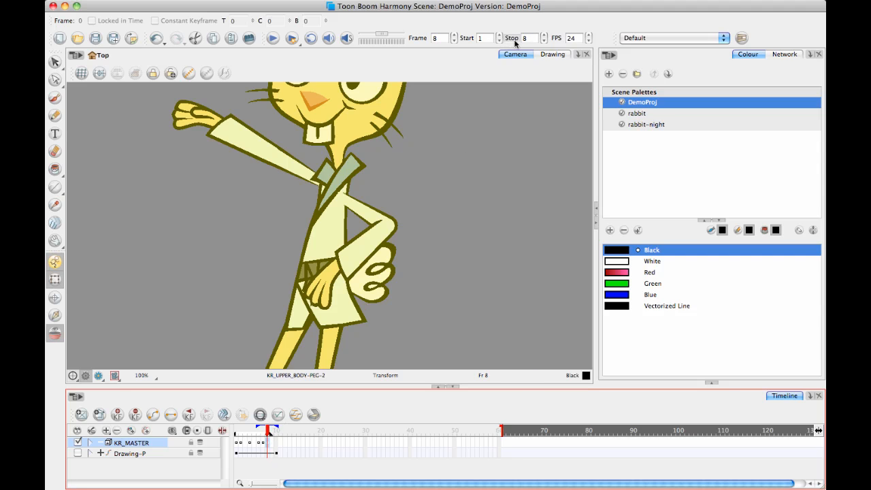
click(310, 38)
click(274, 38)
click(270, 36)
click(271, 39)
Add a KR_MASTER keyframe on frame 9 that holds the raised-arm pose of frame 8.
mouse_move(272, 431)
mouse_down()
mouse_move(236, 437)
mouse_move(268, 443)
mouse_up()
click(381, 241)
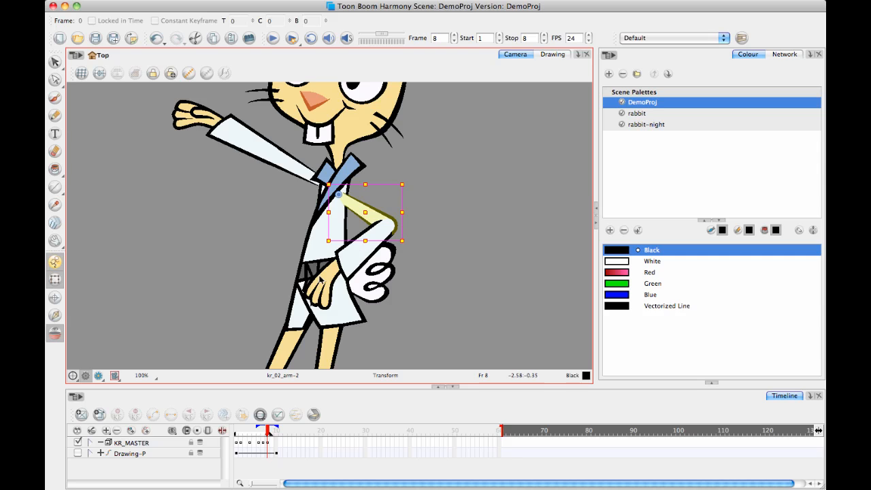
click(275, 443)
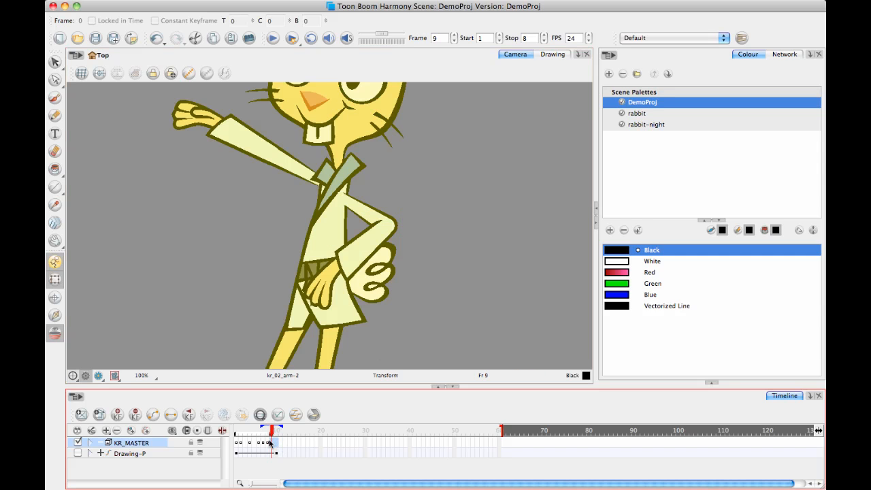
click(268, 444)
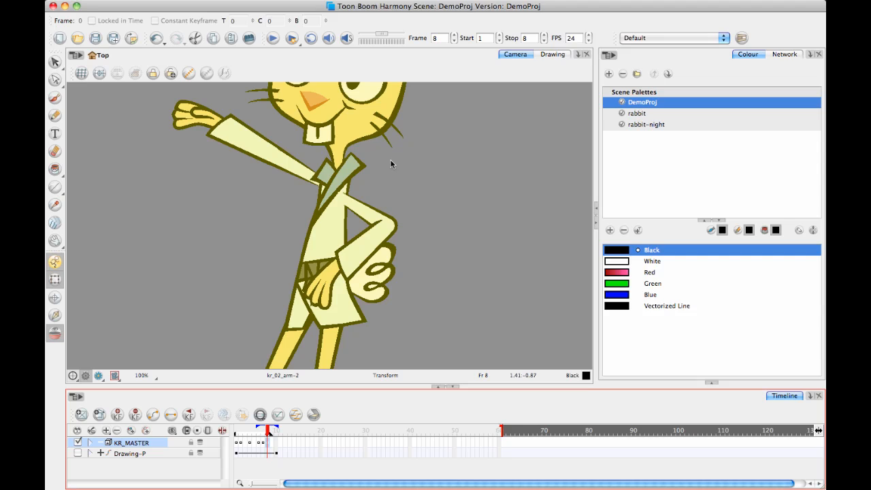
click(272, 446)
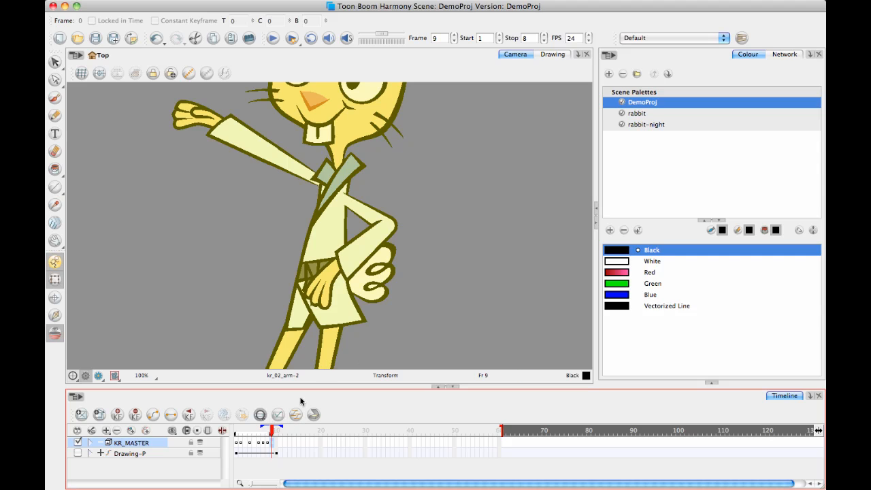
click(267, 446)
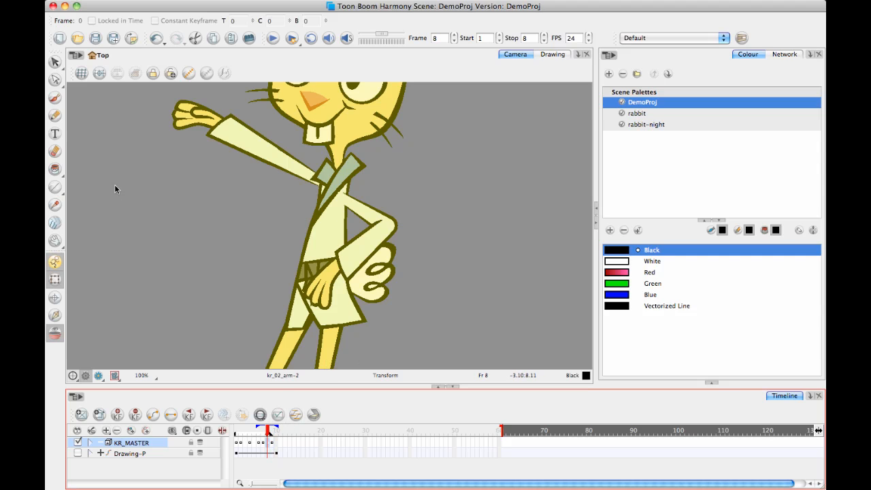
On frame 9, rotate the bent arm's forearm and hand outward so the arm extends straight away from the body.
click(441, 245)
click(368, 244)
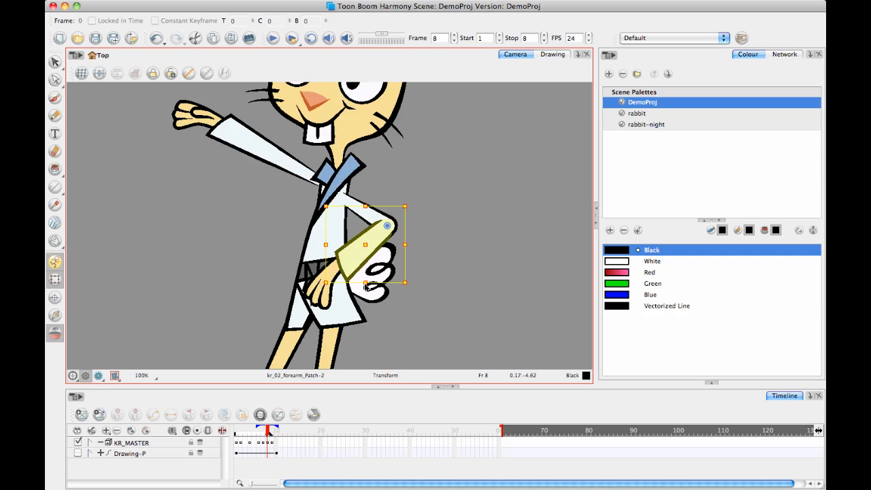
click(272, 444)
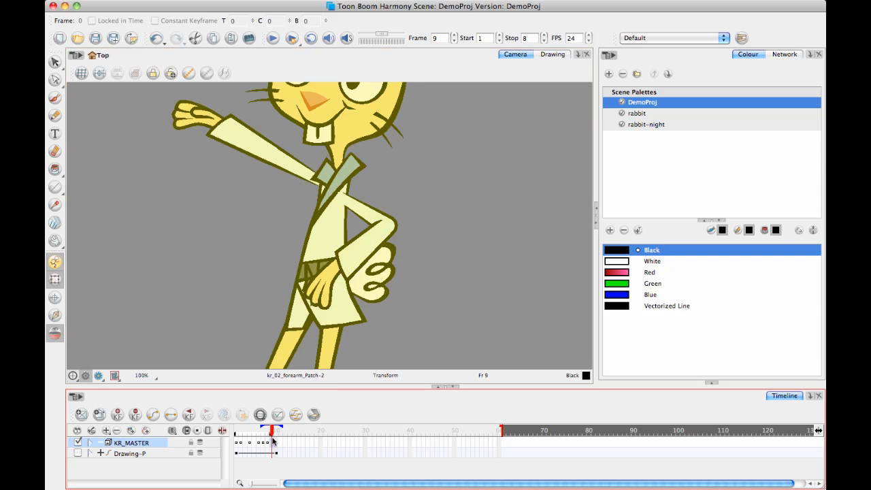
click(373, 251)
click(374, 263)
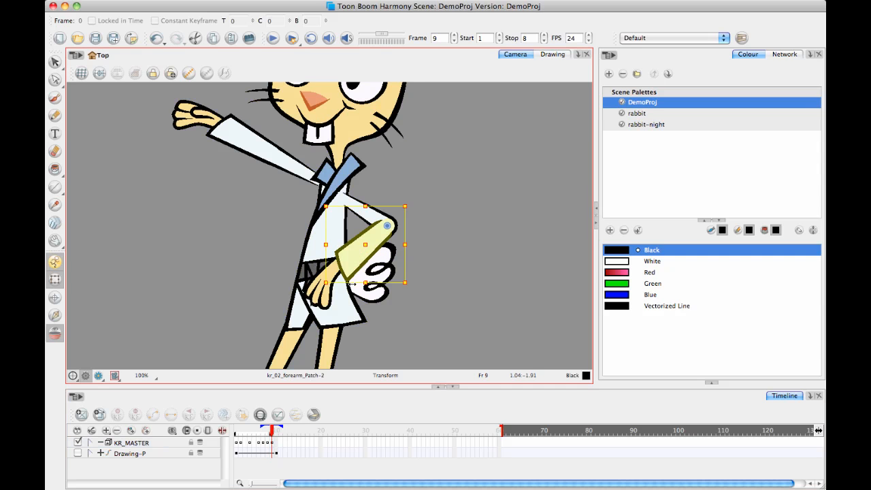
key(b)
drag(417, 322, 496, 155)
click(470, 366)
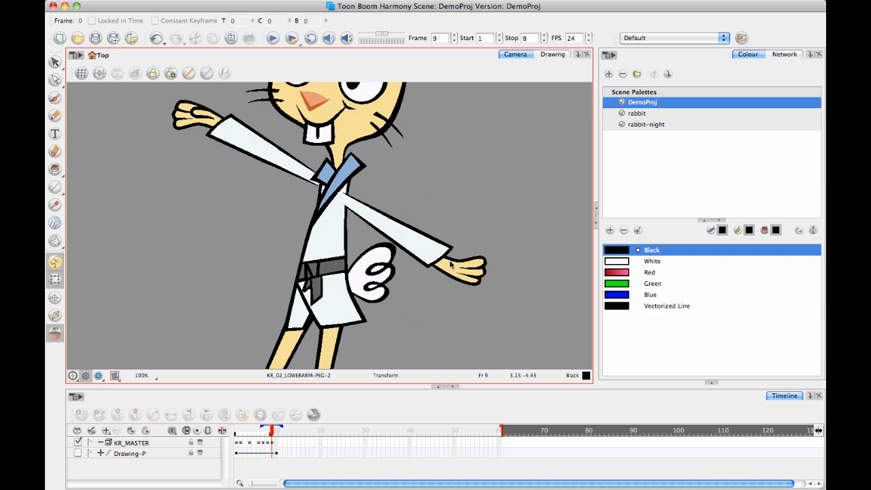
On frame 9, nudge the whole straightened arm slightly up at the shoulder and rotate it a little higher.
click(366, 216)
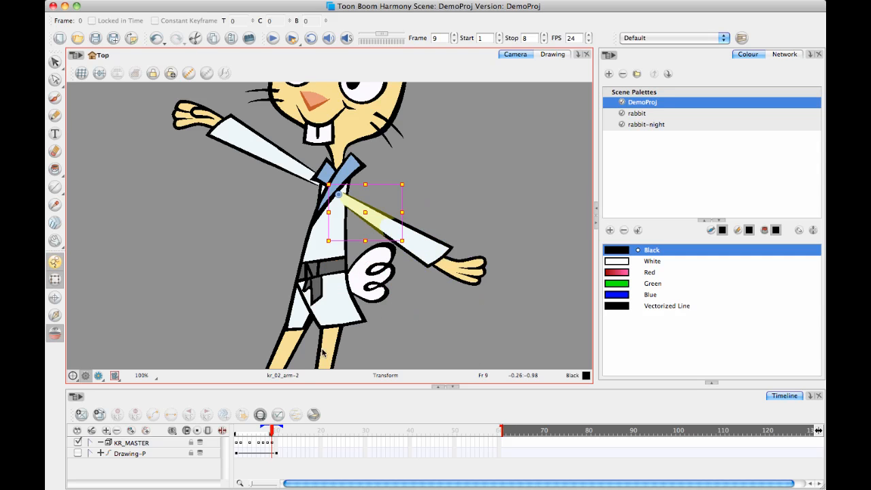
click(272, 439)
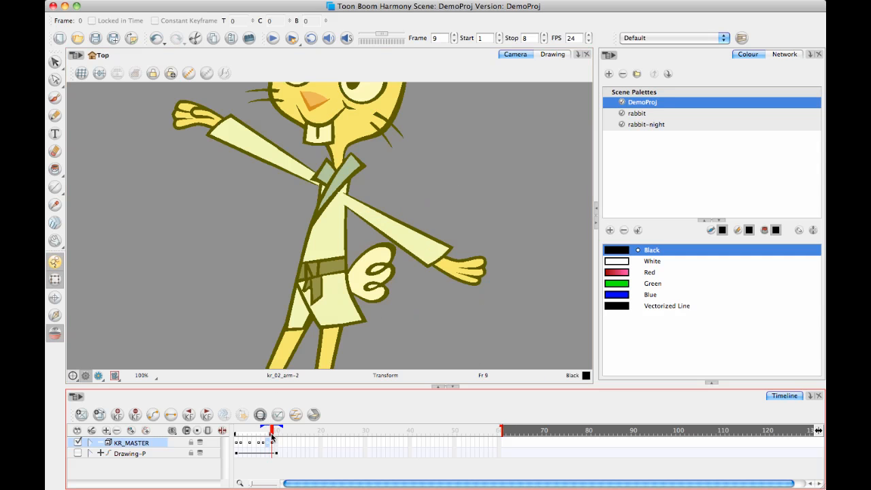
drag(272, 432, 271, 432)
click(368, 219)
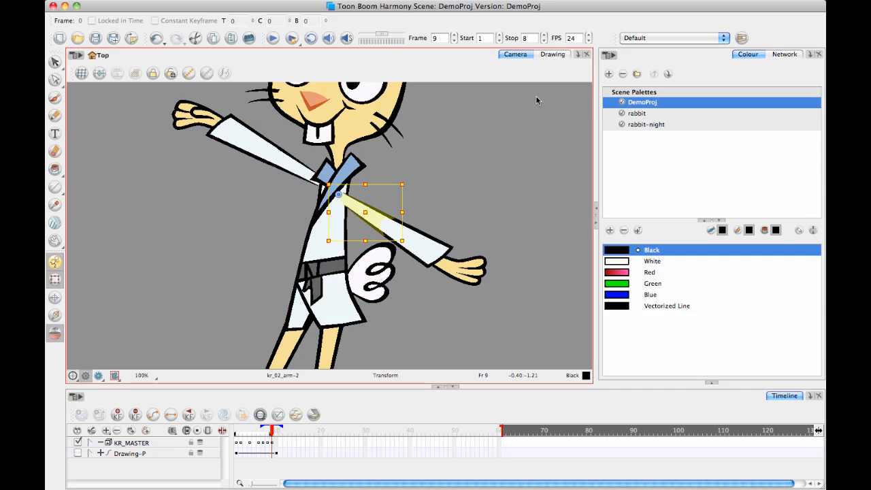
key(b)
drag(364, 206, 369, 199)
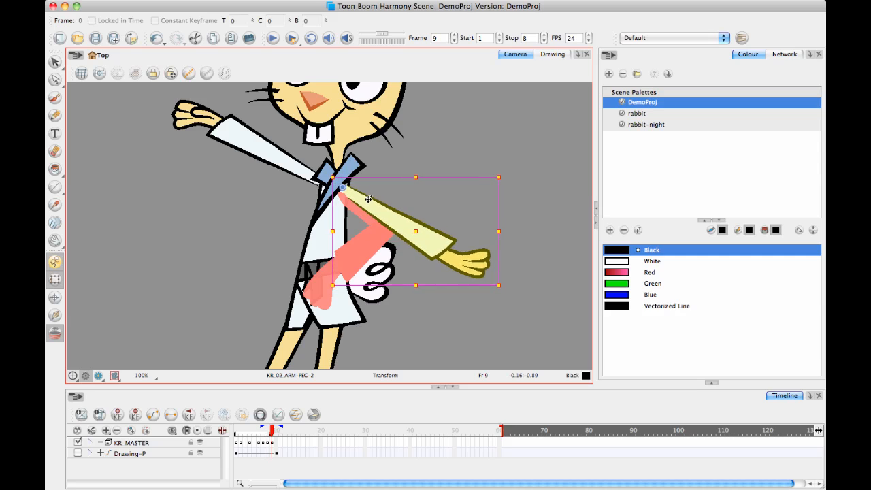
drag(510, 291, 520, 261)
click(368, 200)
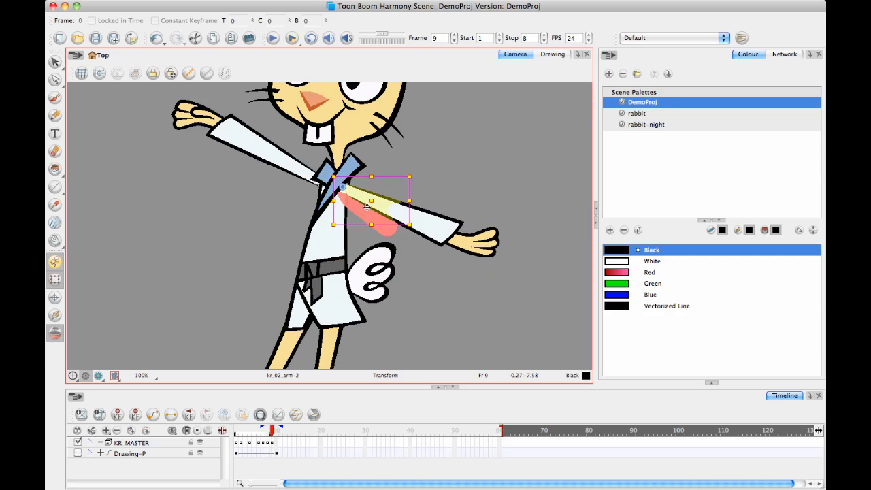
click(440, 314)
On frame 8, rotate the whole bent arm slightly inward toward the body and nudge it into place at the shoulder.
drag(273, 434, 267, 435)
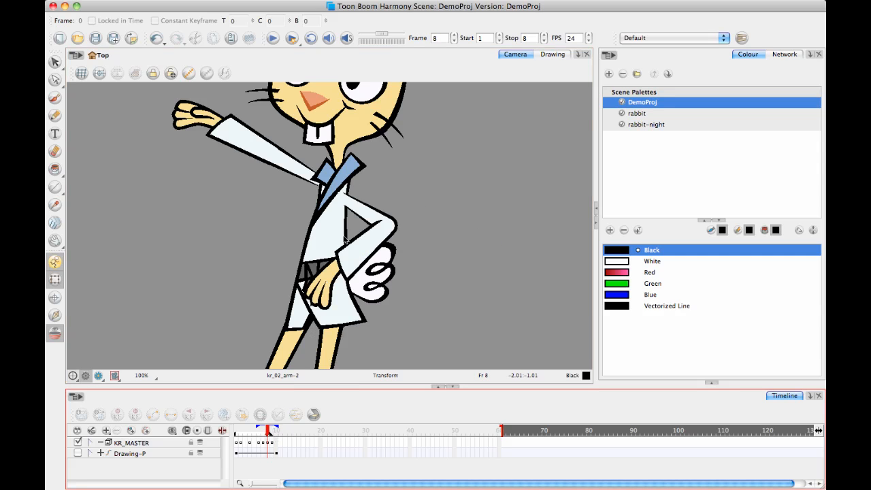
click(376, 217)
key(b)
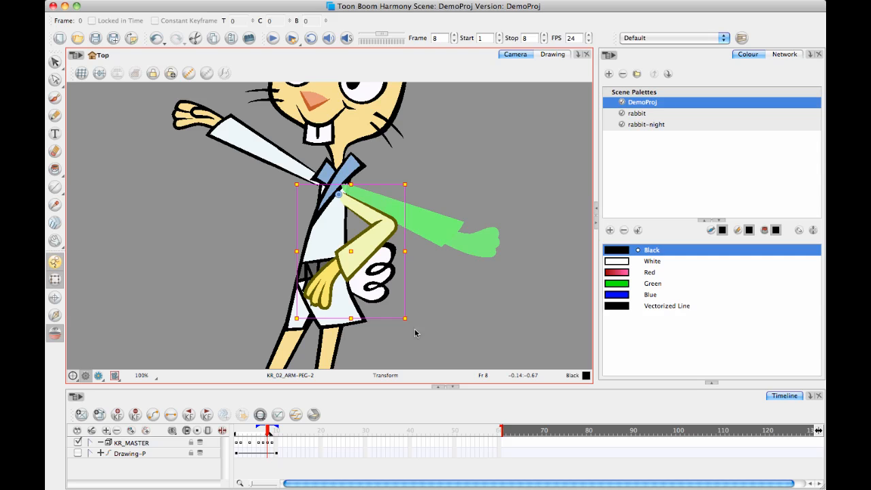
drag(412, 322, 399, 328)
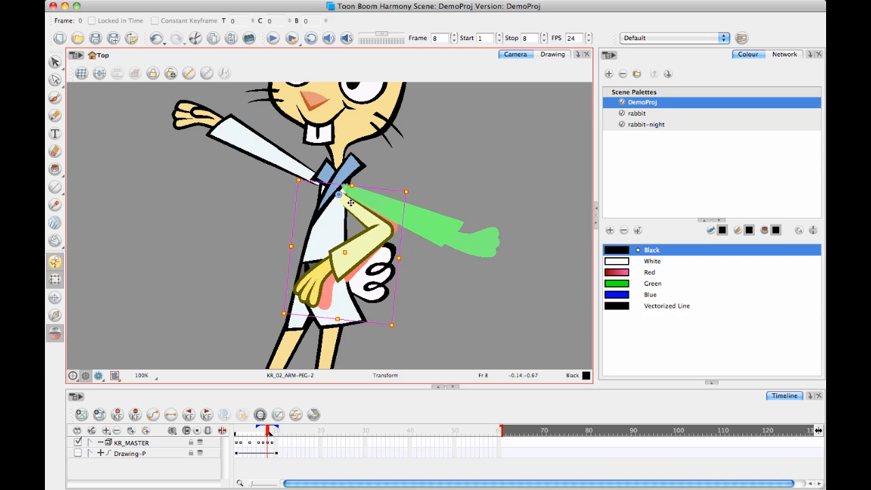
click(459, 296)
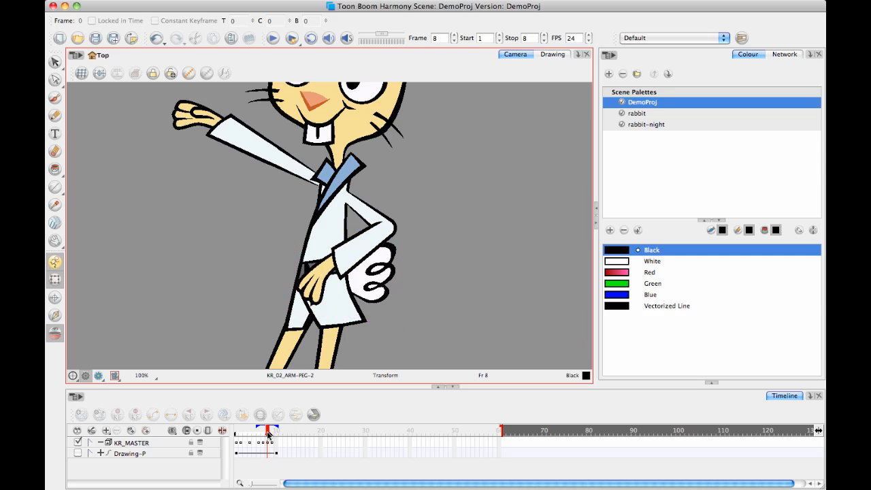
Compare the arm poses on frames 8 and 9, and select KR_MASTER's keyframe on frame 9.
drag(268, 434, 273, 434)
drag(273, 434, 268, 434)
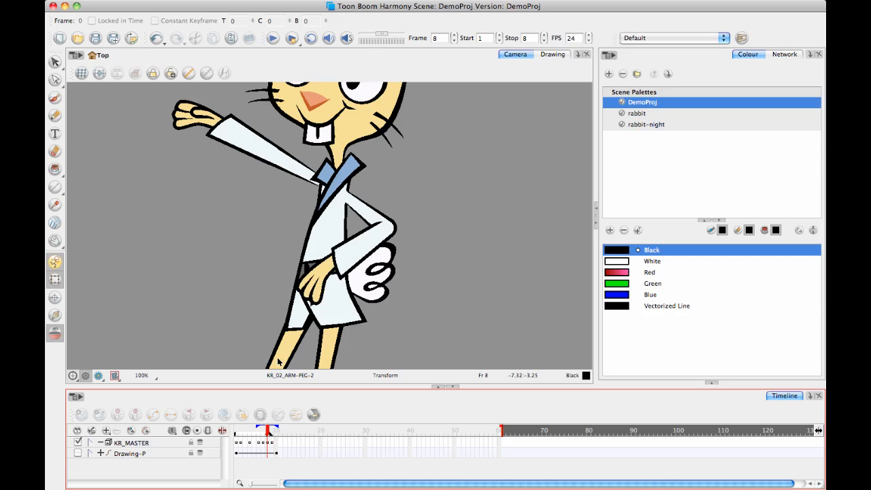
click(270, 443)
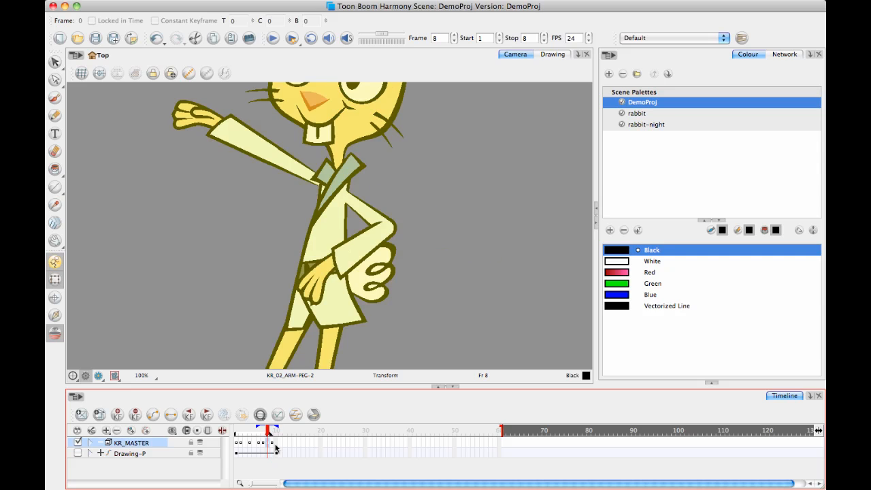
click(273, 444)
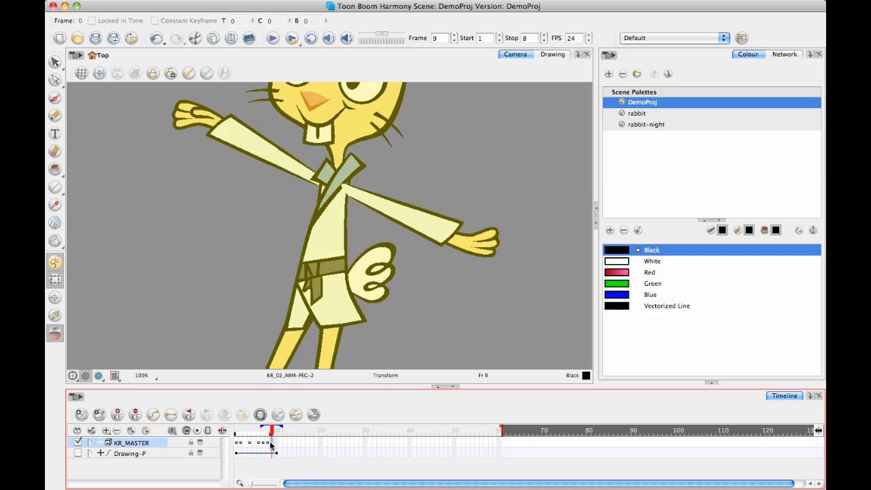
Move KR_MASTER's frame 9 keyframe to frame 10, add an in-between keyframe on frame 9, and scrub frames 8 to 10.
drag(276, 446, 275, 446)
click(268, 446)
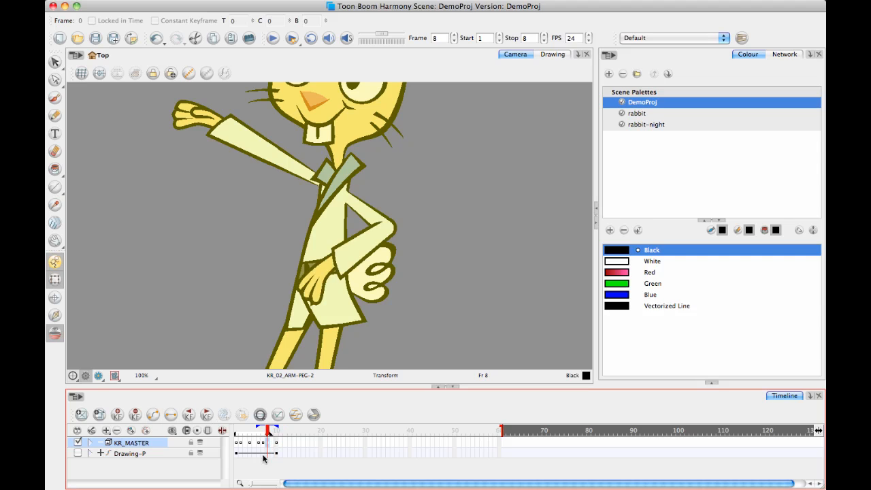
click(272, 446)
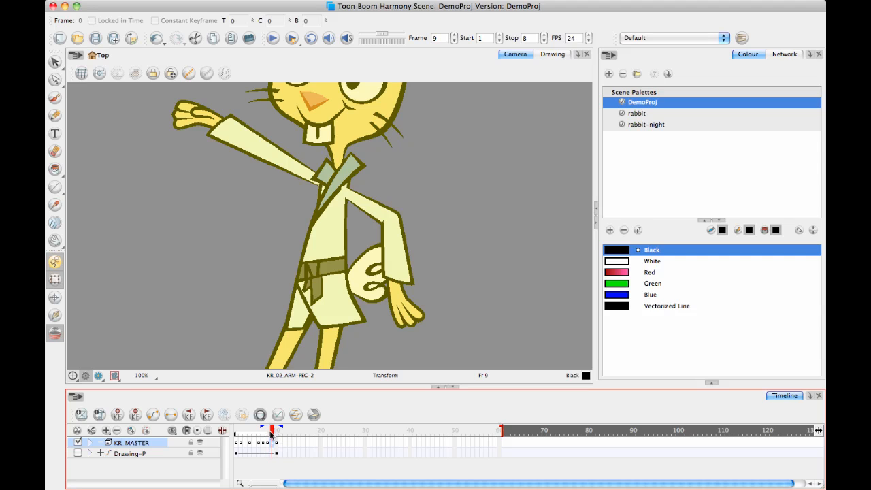
drag(271, 433, 273, 438)
click(267, 431)
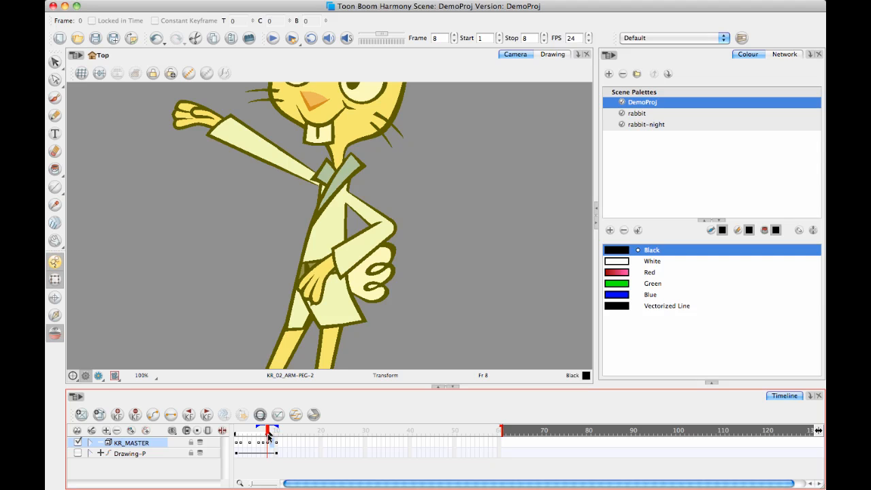
mouse_move(268, 437)
mouse_down()
mouse_move(283, 447)
mouse_move(277, 446)
mouse_up()
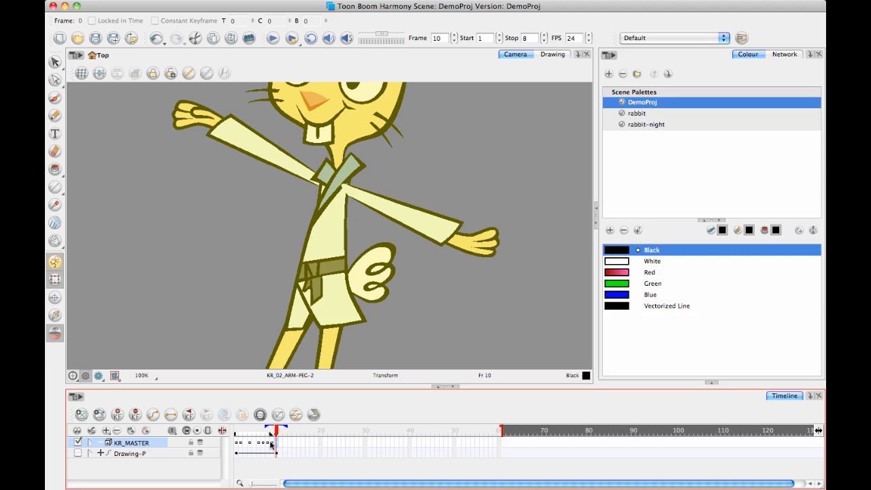
click(268, 443)
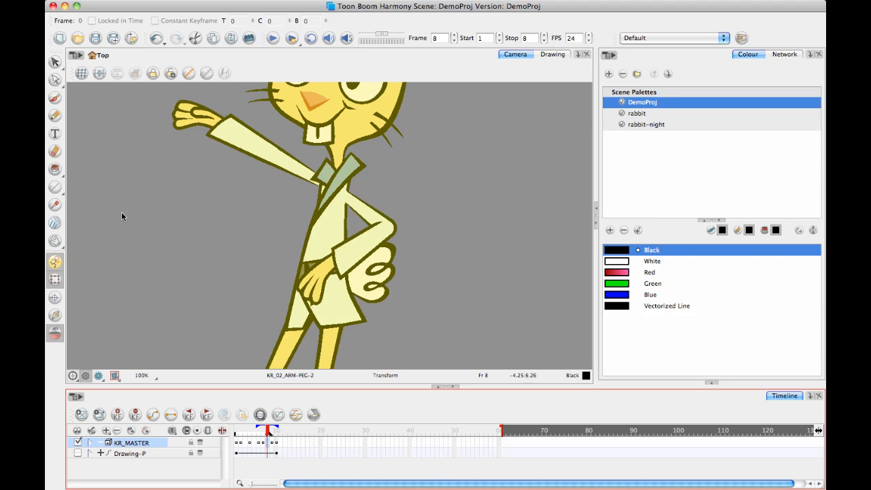
Add a new drawing layer and brush three vertical marks numbered 1, 2 and 3 beside the rabbit on frame 8.
click(55, 97)
click(150, 470)
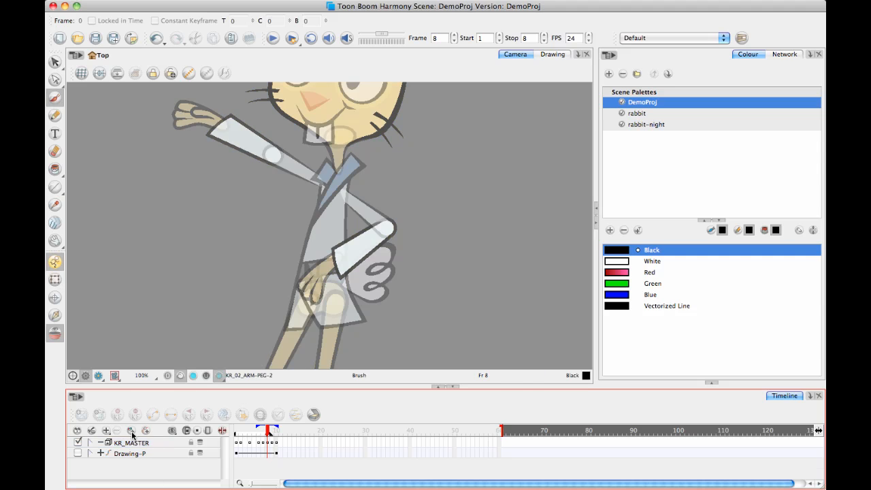
click(131, 431)
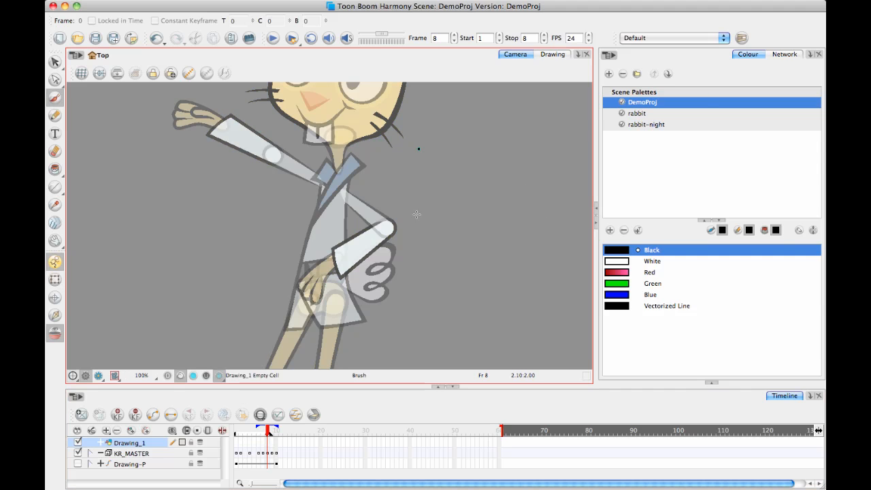
drag(418, 148, 415, 204)
drag(421, 109, 420, 122)
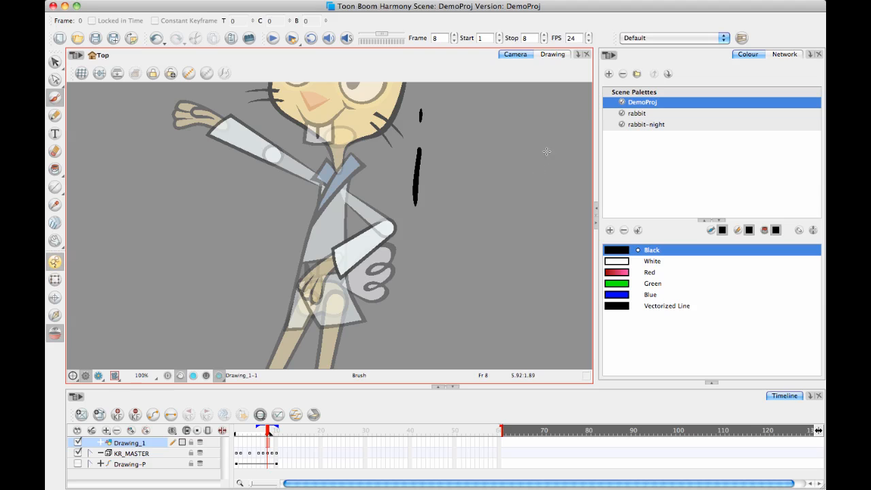
drag(551, 148, 550, 191)
drag(547, 104, 546, 126)
drag(486, 148, 488, 199)
drag(486, 108, 493, 128)
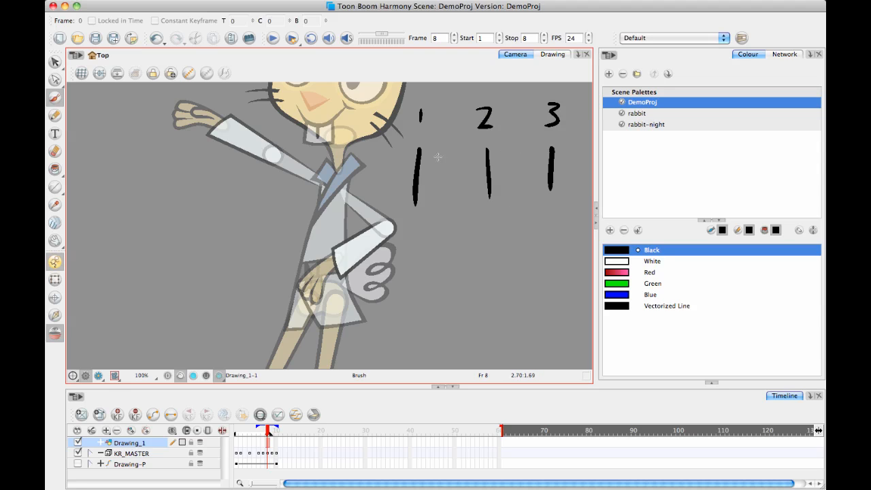
Join the three marks with a horizontal line and add ticks between 1 and 2 that bunch progressively closer to 1.
drag(433, 170, 552, 166)
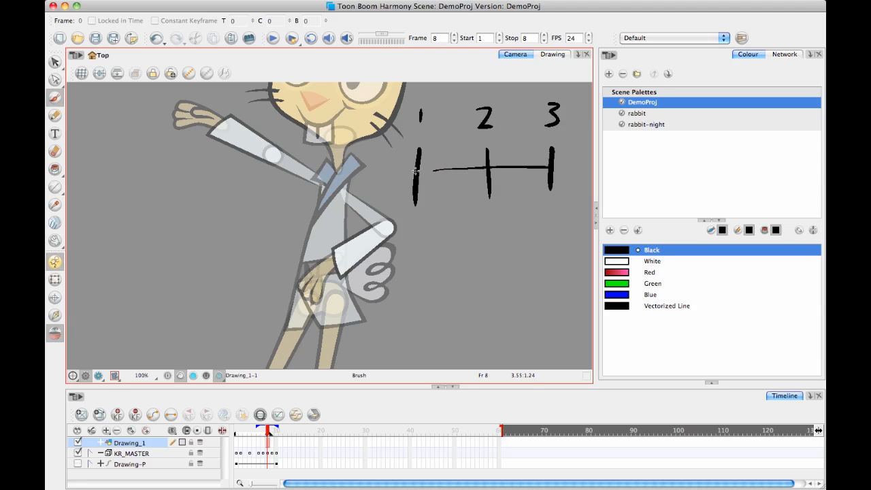
drag(415, 172, 458, 169)
drag(450, 147, 446, 204)
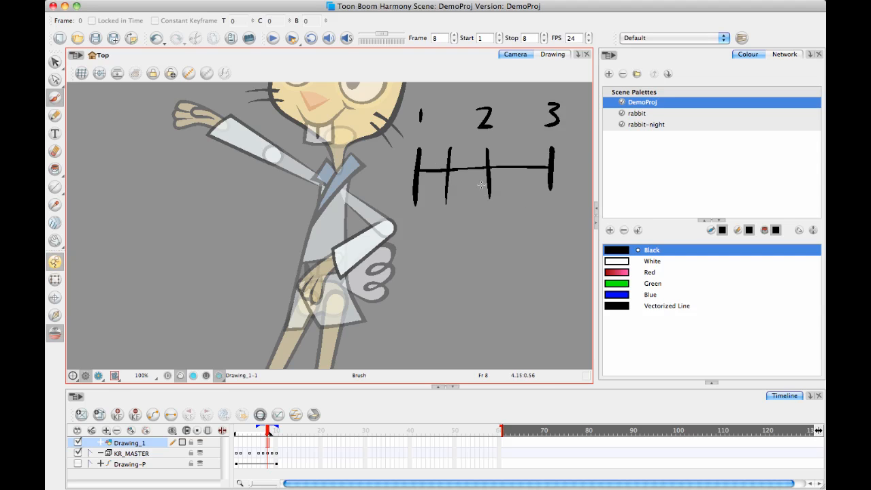
drag(433, 165, 431, 193)
drag(428, 162, 421, 193)
Brush ticks between marks 2 and 3 that bunch toward 3, undoing the overly thick stroke.
drag(519, 150, 515, 200)
drag(516, 142, 515, 200)
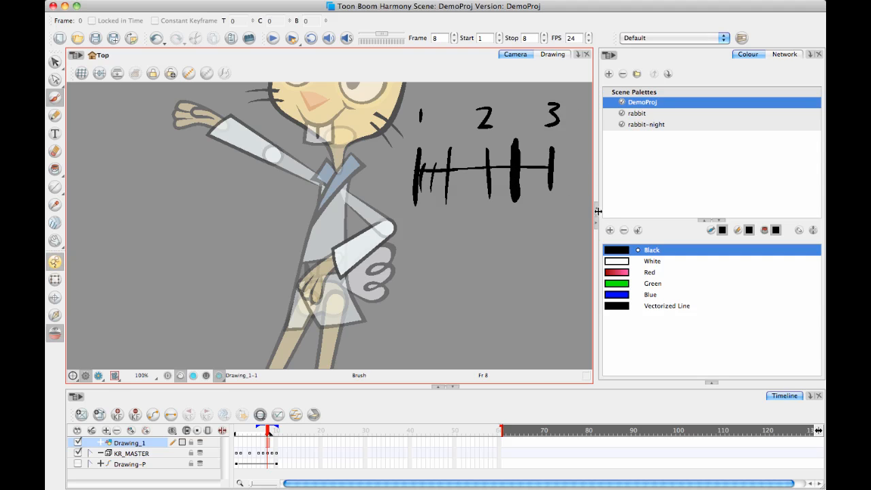
key(ctrl+z)
key(ctrl+z)
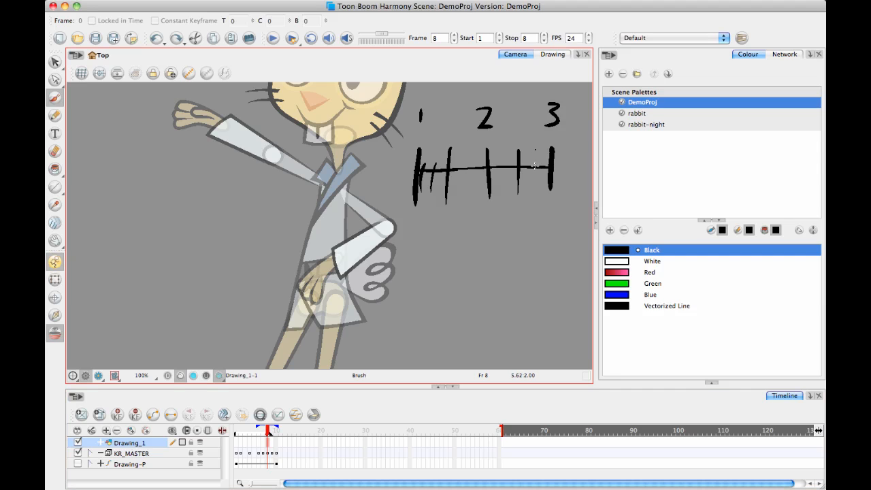
drag(537, 149, 538, 191)
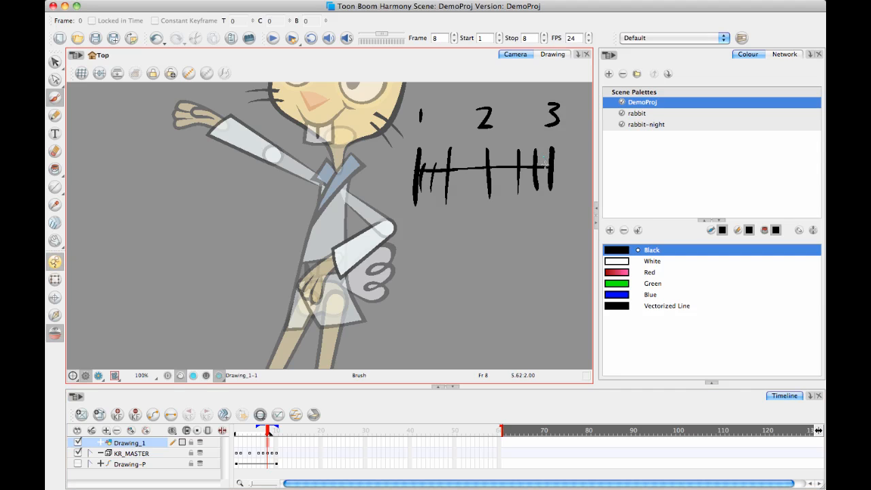
drag(545, 157, 547, 192)
Extend the spacing chart drawing's exposure to frame 15.
click(281, 444)
click(298, 444)
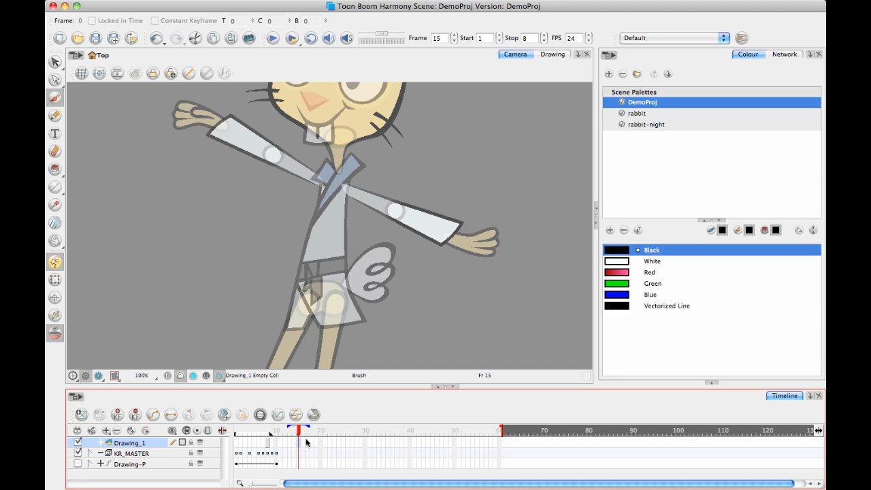
key(F5)
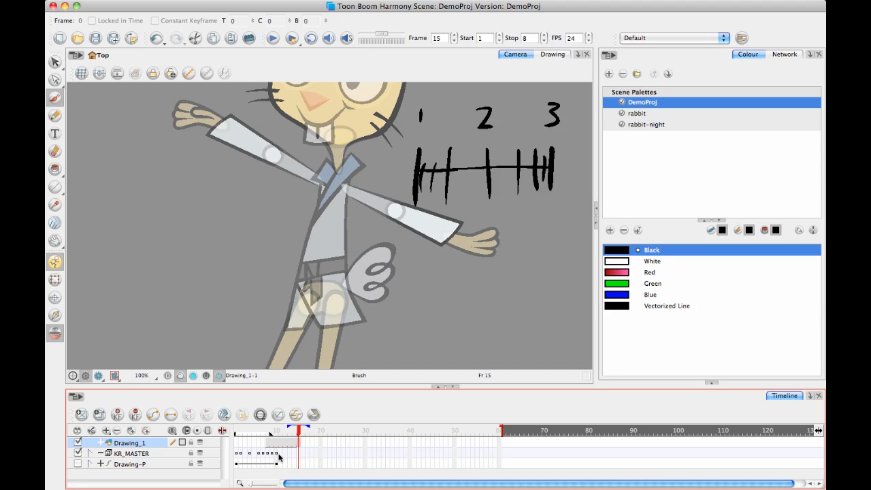
Shift KR_MASTER's keyframes on frames 9 and 10 one frame later and create an in-between keyframe on frame 9.
click(276, 453)
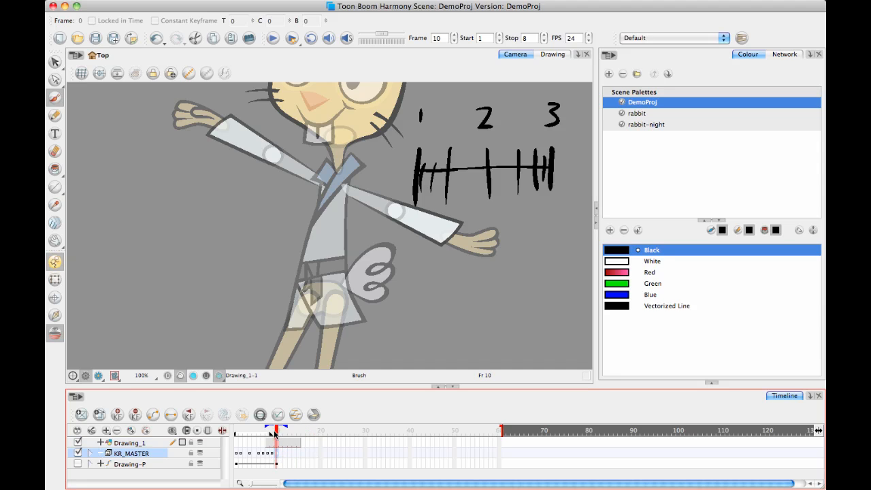
drag(275, 433, 271, 436)
click(275, 458)
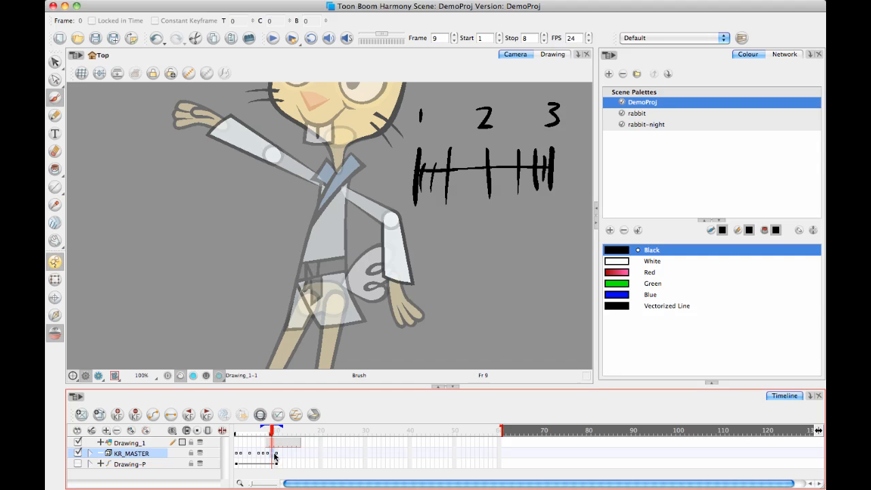
drag(280, 457, 281, 456)
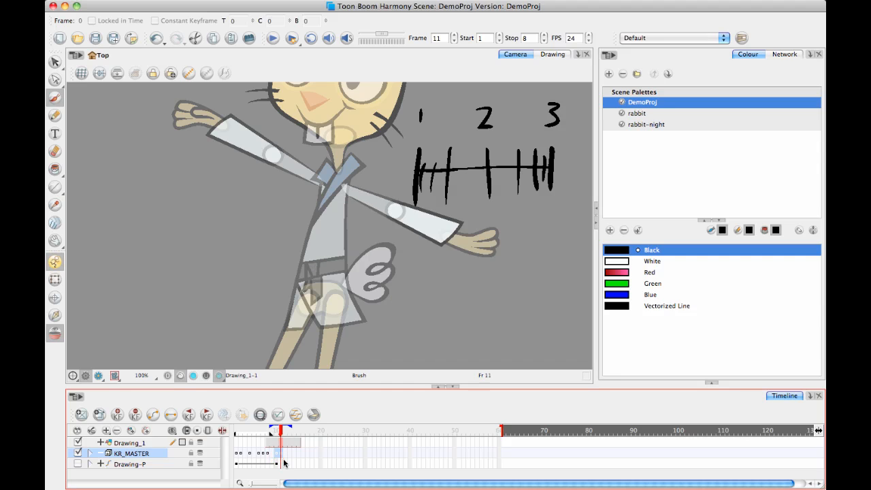
click(272, 456)
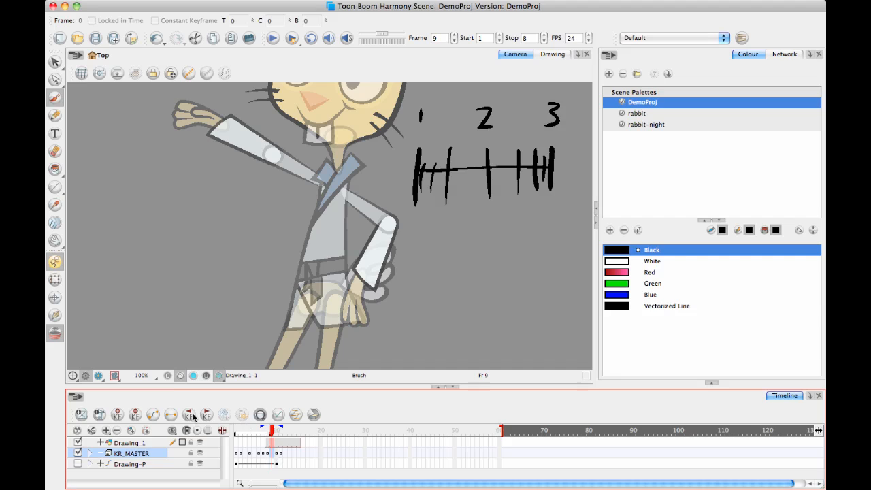
Shift the keyframes from frame 9 onward later again and add another in-between on frame 9, nearer the frame 8 pose.
drag(286, 456, 277, 457)
click(272, 457)
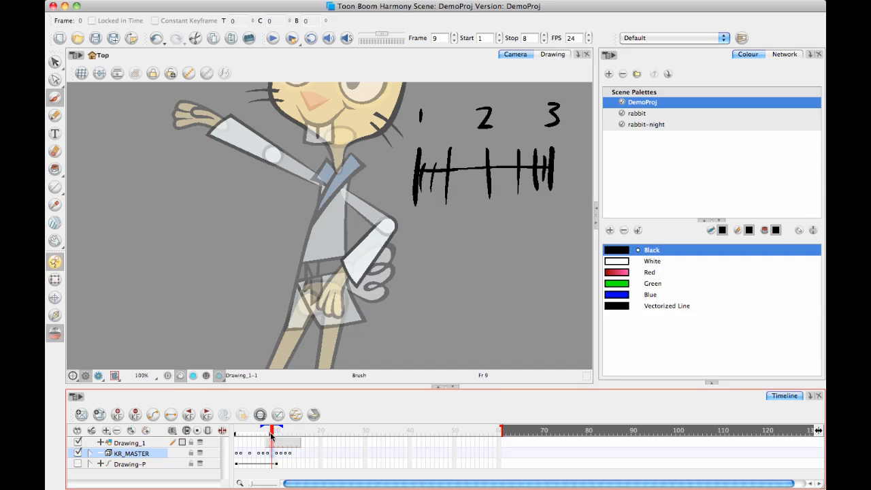
mouse_move(271, 436)
mouse_down()
mouse_move(263, 434)
mouse_move(291, 439)
mouse_move(258, 442)
mouse_move(292, 443)
mouse_move(262, 446)
mouse_move(288, 434)
mouse_move(264, 444)
mouse_move(291, 441)
mouse_move(261, 439)
mouse_move(298, 441)
mouse_move(276, 442)
mouse_move(294, 449)
mouse_up()
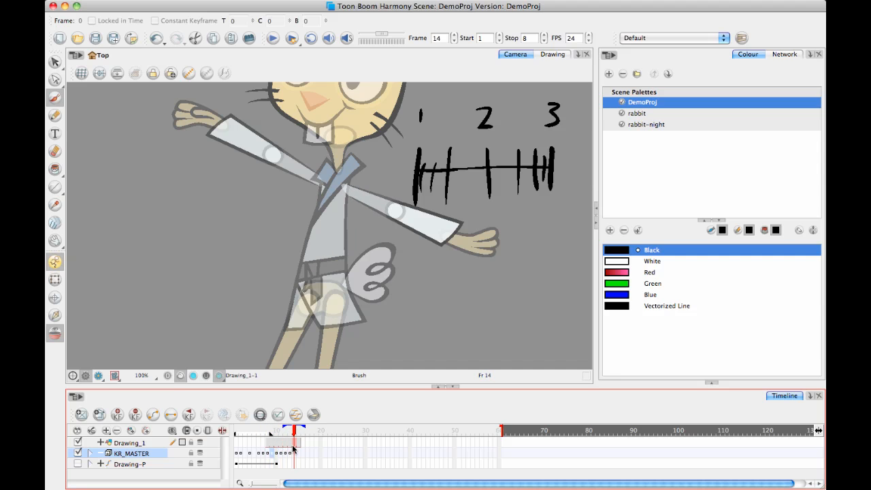
click(290, 460)
click(294, 454)
click(290, 455)
mouse_move(291, 434)
mouse_down()
mouse_move(274, 435)
mouse_move(295, 440)
mouse_up()
key(super+z)
drag(296, 432, 286, 434)
Move the outstretched-arm keyframe to frame 13 and create an in-between keyframe on frame 12.
click(291, 455)
click(286, 455)
click(296, 457)
click(286, 456)
drag(286, 455, 291, 454)
click(281, 454)
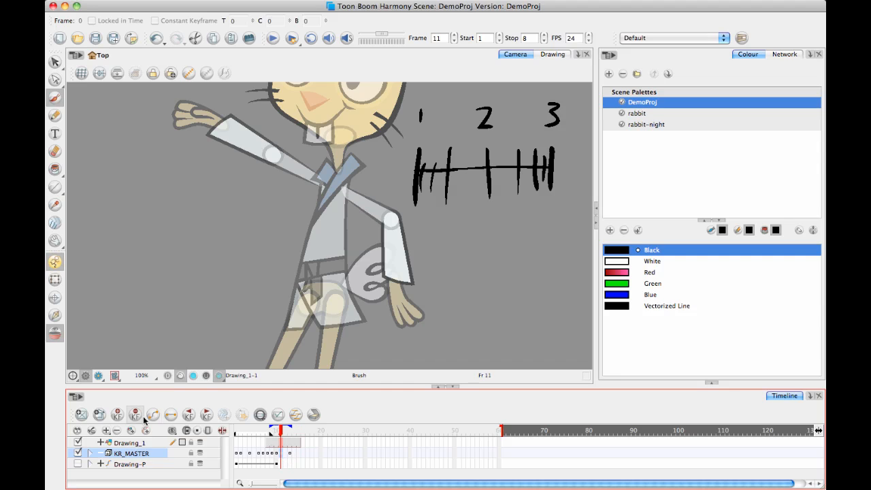
click(286, 455)
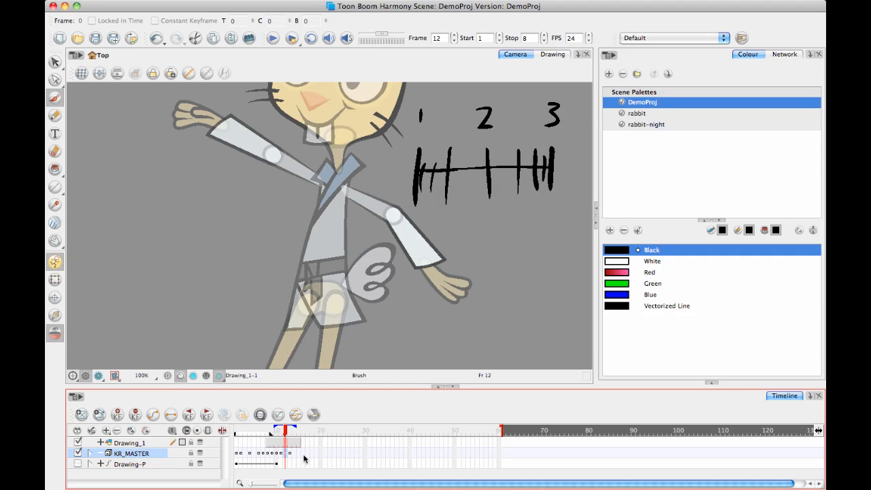
Move the outstretched-arm keyframe to frame 14 and create an in-between keyframe on frame 13.
click(291, 455)
drag(290, 455, 295, 455)
click(286, 455)
click(291, 455)
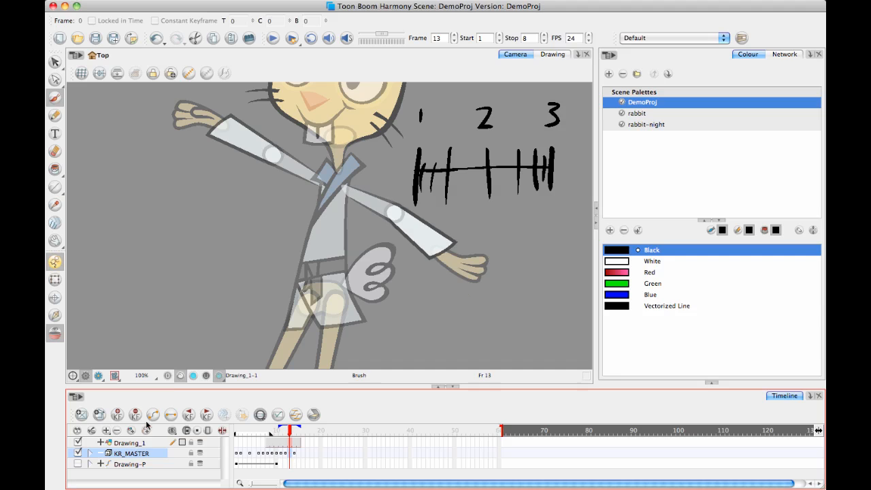
click(294, 455)
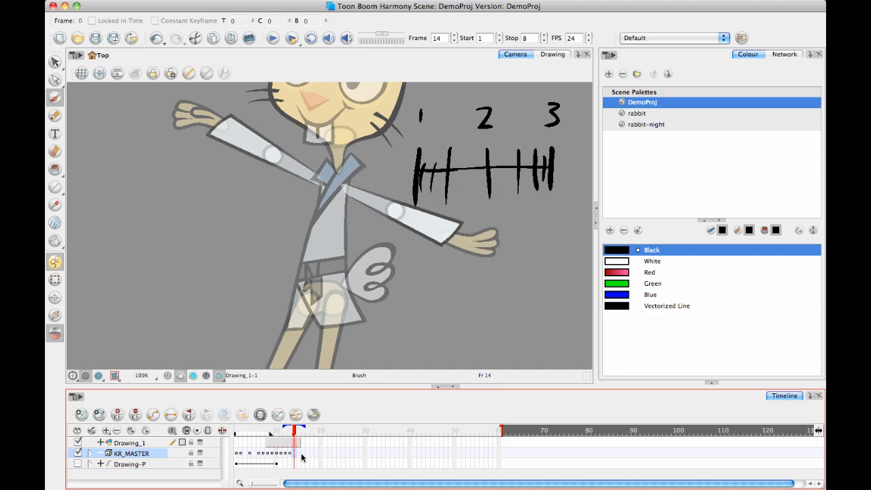
Move the outstretched-arm keyframe to frame 15 and create an in-between keyframe on frame 14.
mouse_move(292, 434)
mouse_down()
mouse_move(245, 430)
mouse_move(295, 433)
mouse_move(279, 440)
mouse_move(295, 442)
mouse_up()
click(298, 453)
click(296, 455)
click(292, 457)
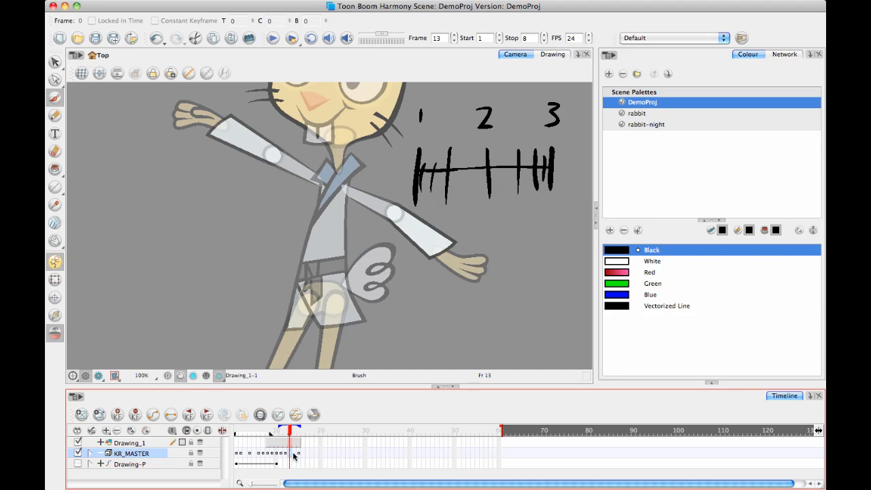
click(295, 454)
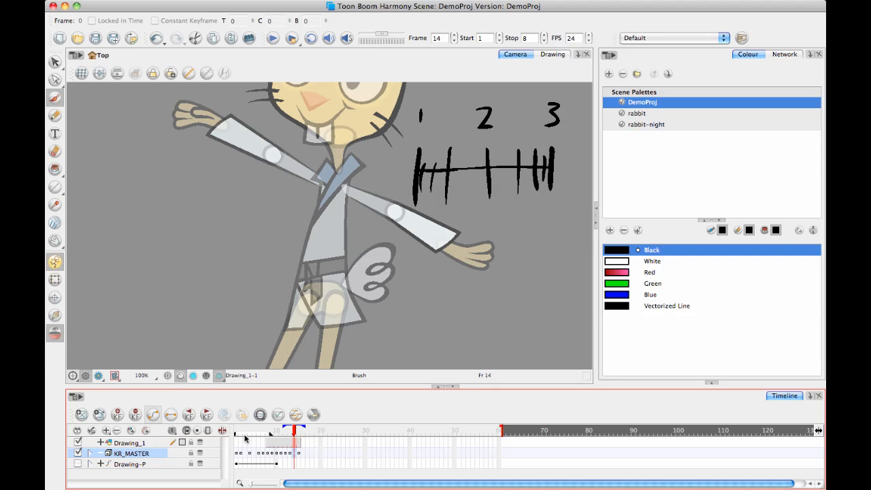
Set the playback stop to frame 16 and play the arm swing.
mouse_move(293, 431)
mouse_down()
mouse_move(243, 416)
mouse_move(273, 432)
mouse_move(238, 429)
mouse_move(305, 425)
mouse_up()
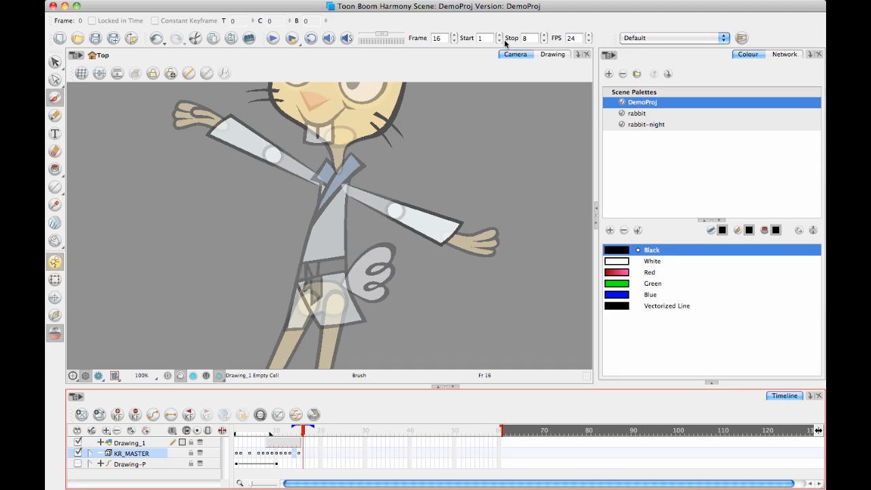
click(510, 39)
click(276, 39)
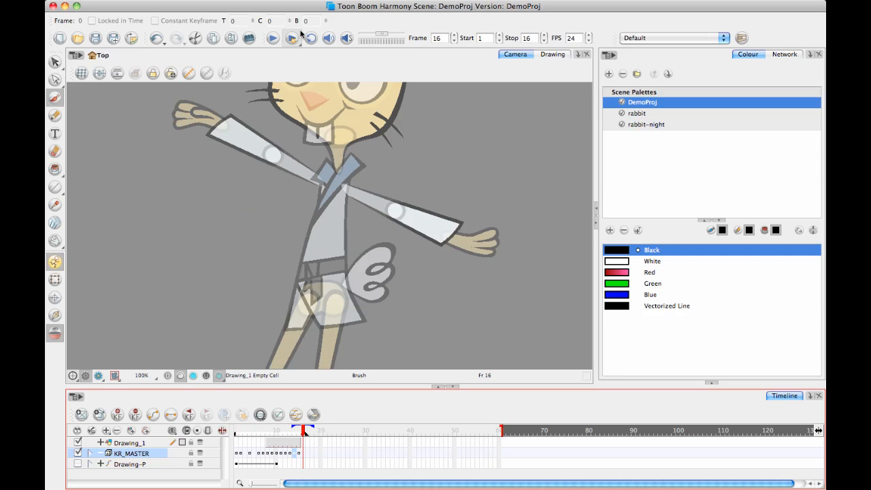
Spread KR_MASTER's keyframes after frame 11 two frames apart, ending on frame 19.
drag(310, 455, 273, 455)
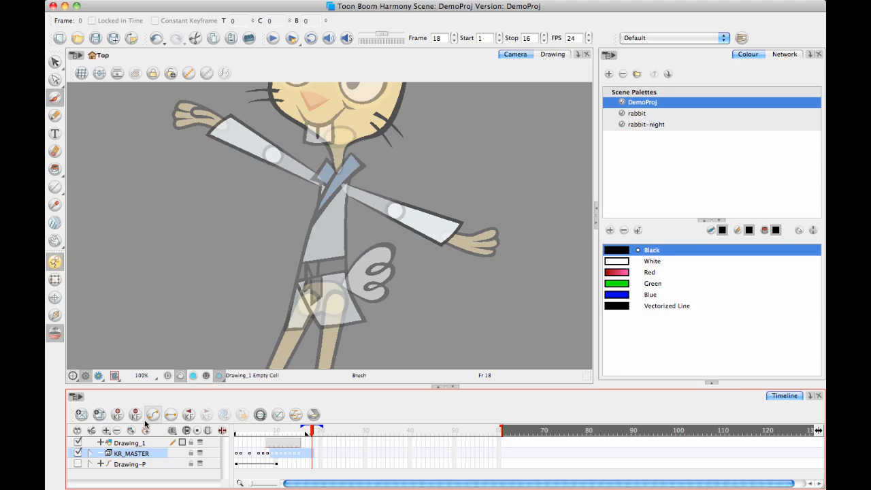
drag(325, 453, 304, 455)
click(299, 455)
mouse_move(305, 455)
mouse_down()
mouse_move(291, 458)
mouse_move(332, 459)
mouse_move(286, 457)
mouse_move(324, 456)
mouse_move(286, 456)
mouse_move(293, 455)
mouse_move(278, 432)
mouse_move(238, 430)
mouse_up()
Set the playback stop to frame 21 and play the respaced arm animation.
click(331, 429)
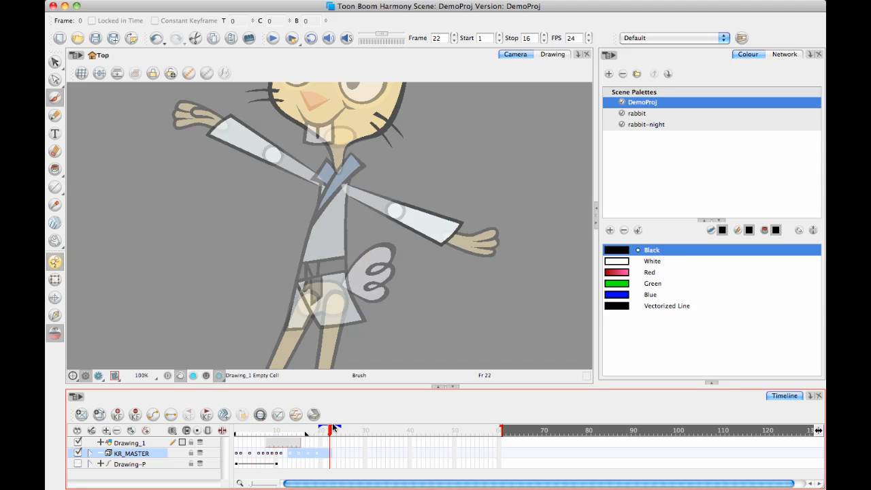
drag(333, 425, 327, 428)
click(509, 40)
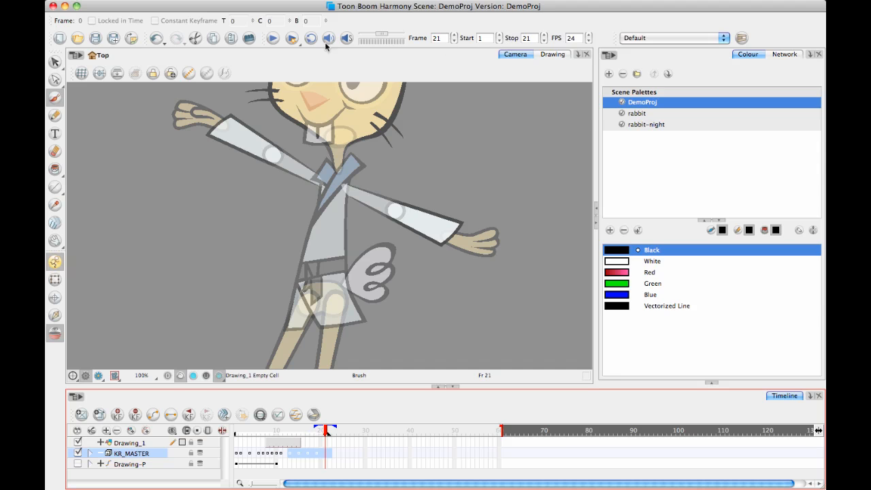
click(276, 41)
click(272, 40)
click(269, 40)
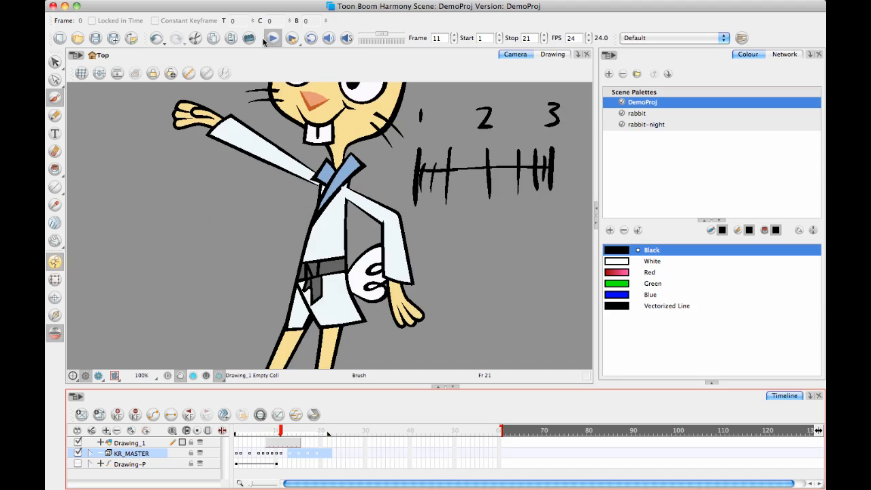
Replay the arm swing several times to judge its timing, and scrub back to frame 1.
click(270, 39)
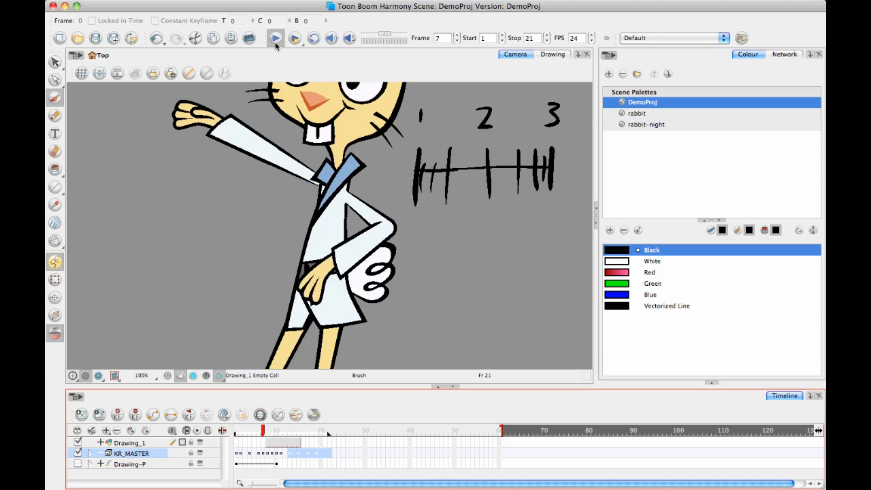
click(271, 40)
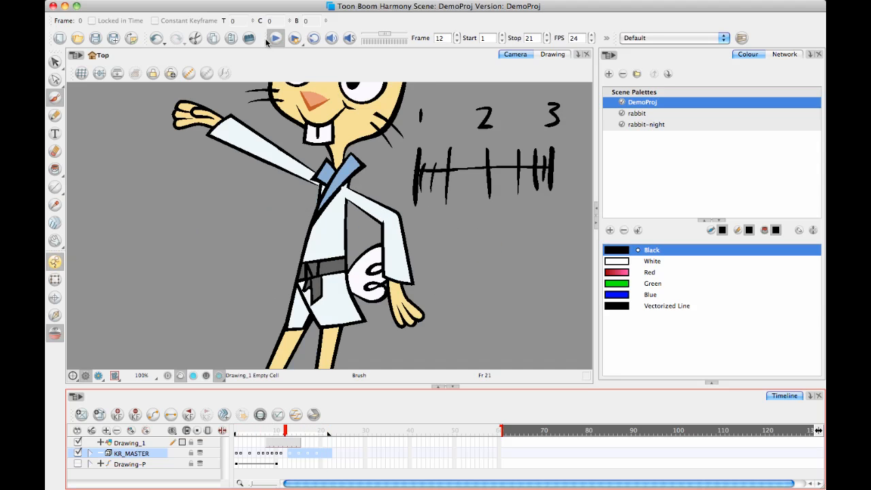
click(270, 40)
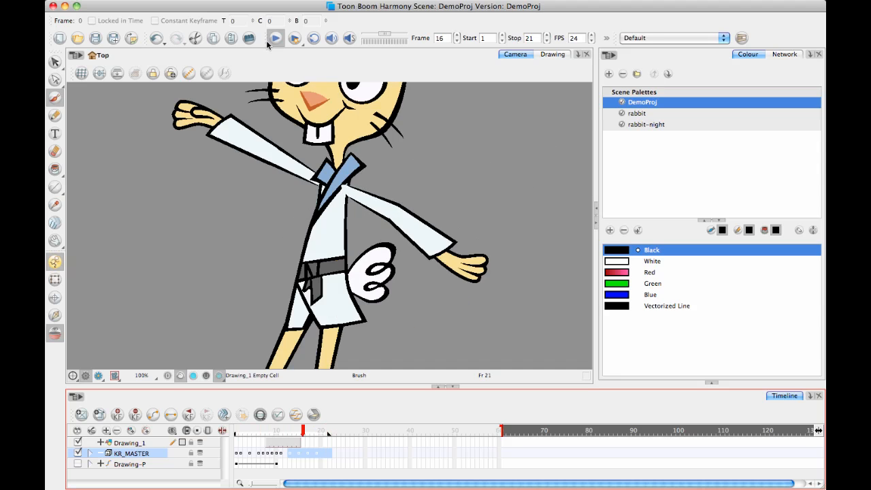
click(290, 36)
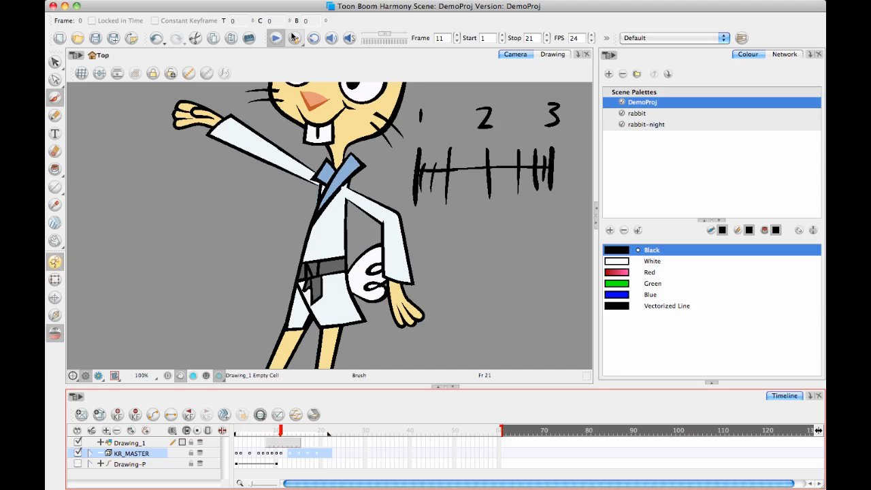
click(276, 38)
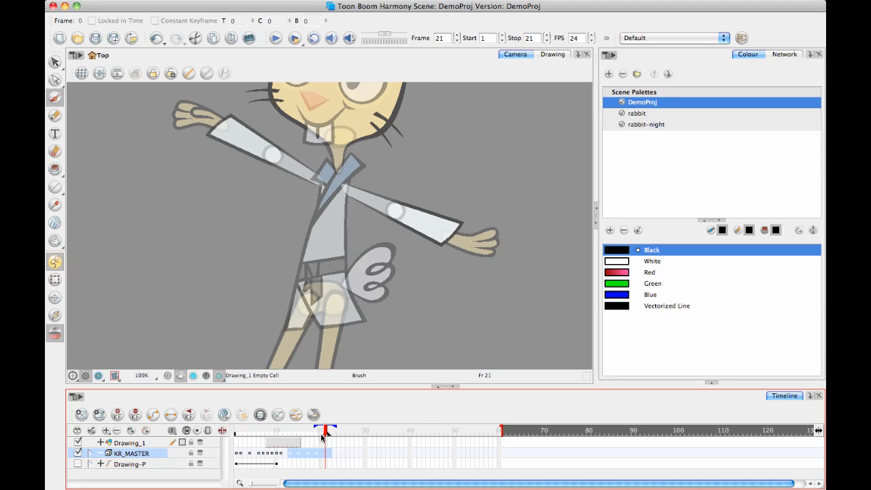
drag(322, 434, 151, 346)
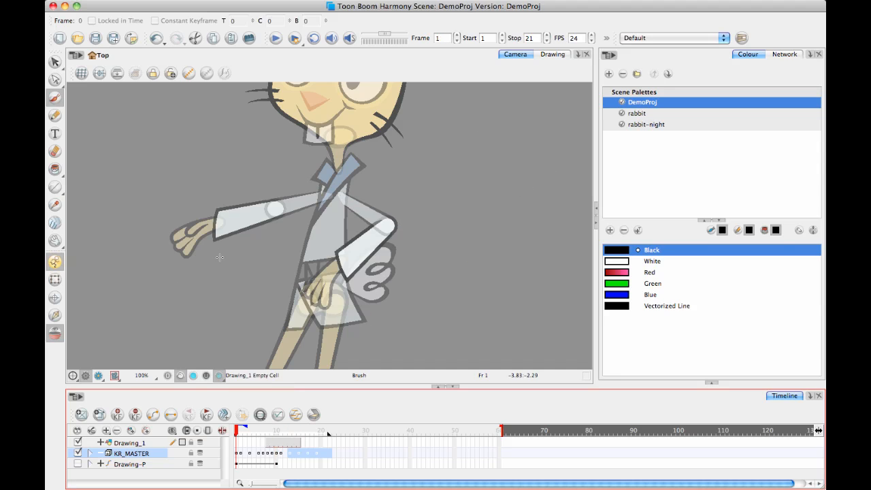